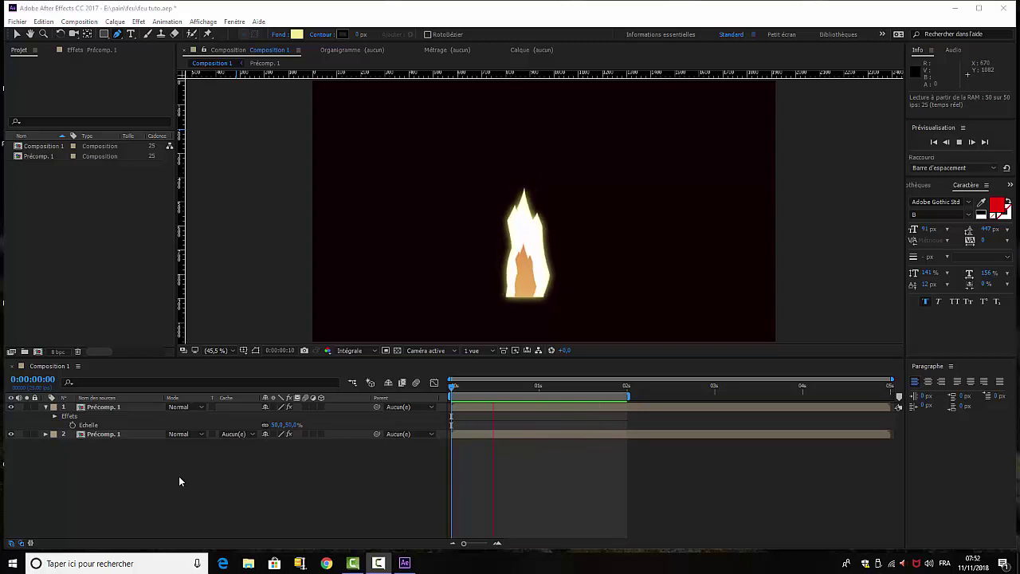
# - Create Composition 2 using HDTV 1080 25, 5 s duration and a Rouge foncé background
pyautogui.click(79, 21)
pyautogui.click(92, 38)
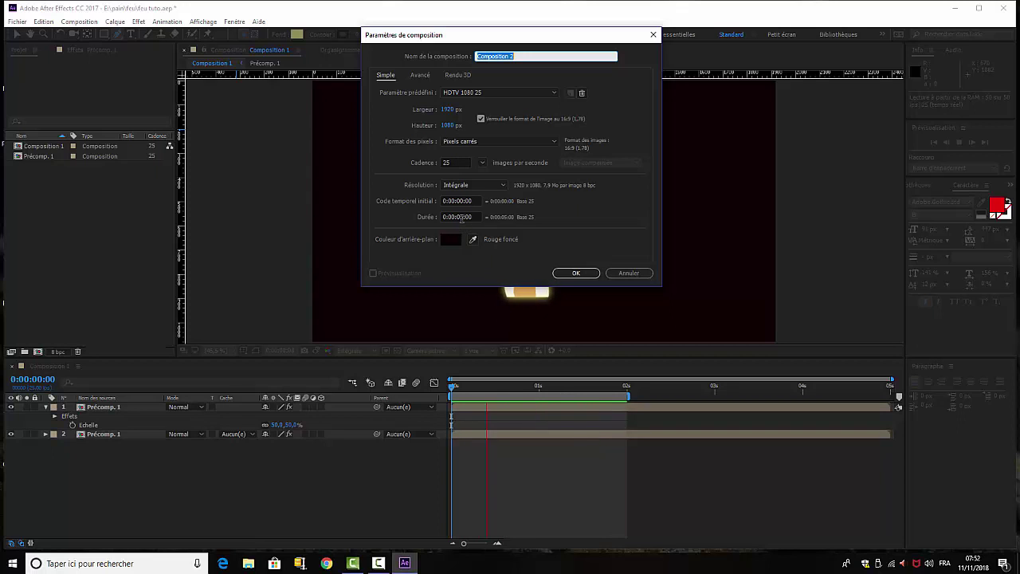
pyautogui.click(575, 273)
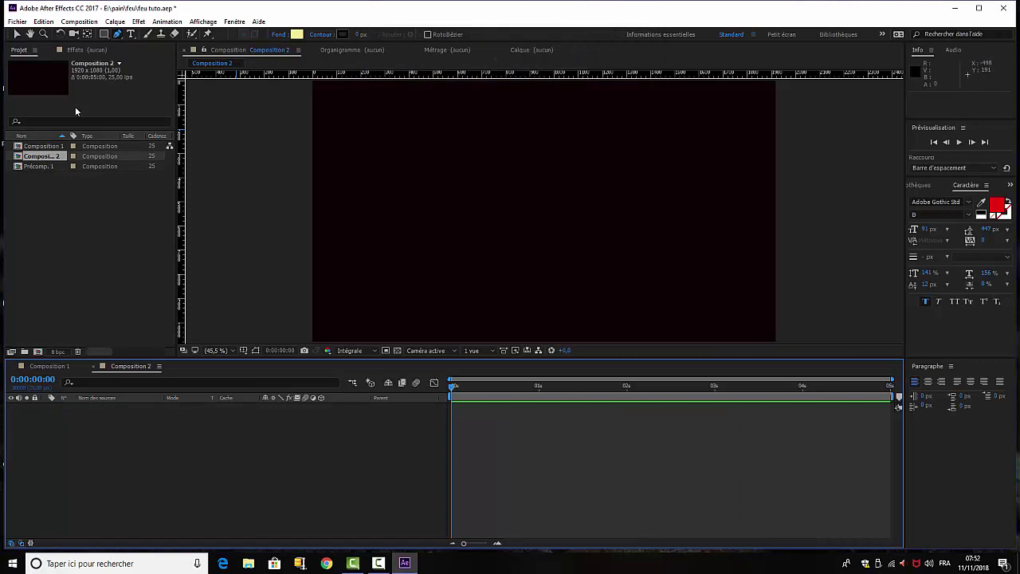
# - Draw a pale yellow teardrop flame with the Pen: a curved base point, a top point, closed at the base
pyautogui.click(118, 35)
pyautogui.moveTo(535, 299); pyautogui.dragTo(575, 300)
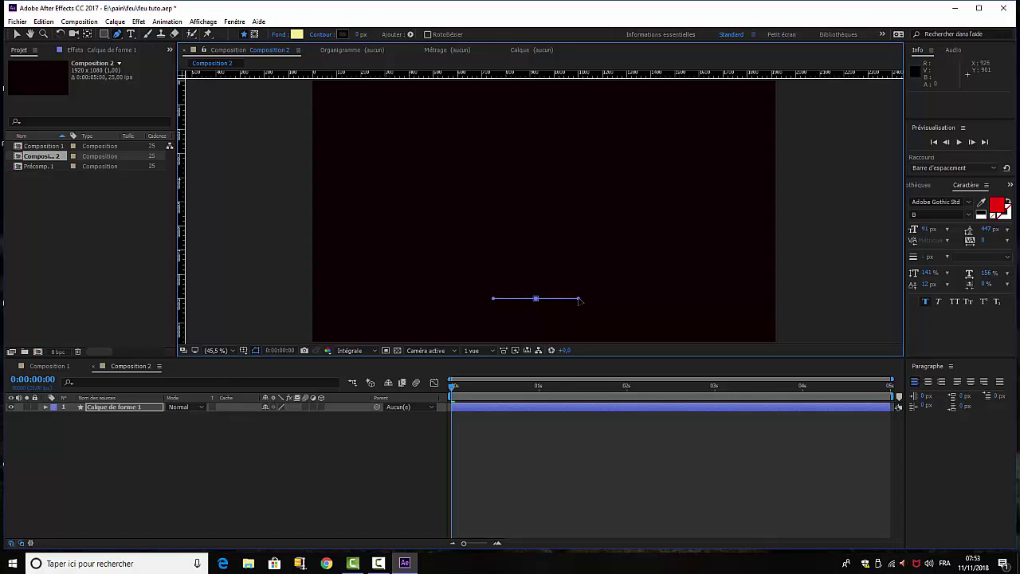
pyautogui.moveTo(580, 300); pyautogui.dragTo(579, 299)
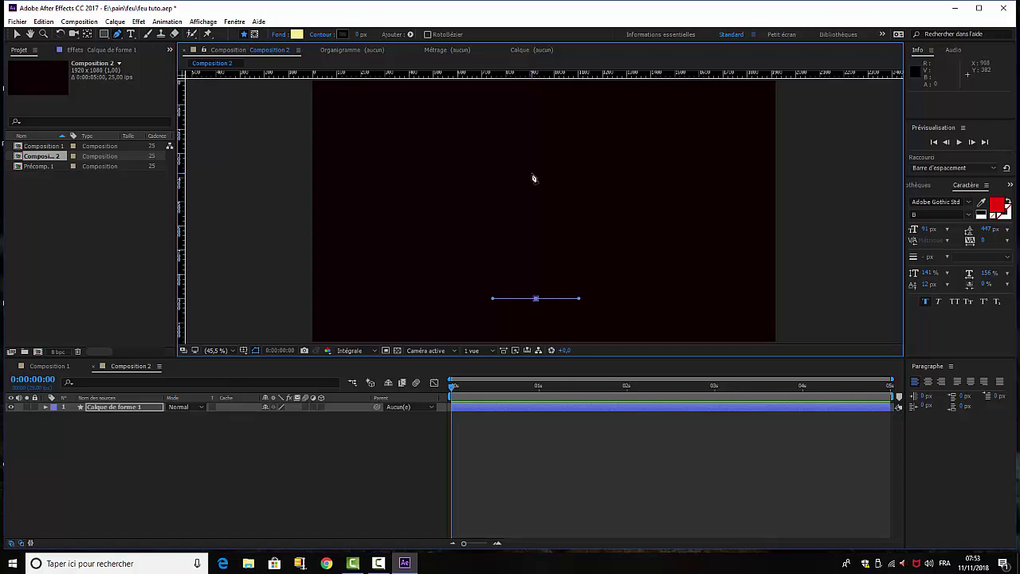
pyautogui.click(533, 173)
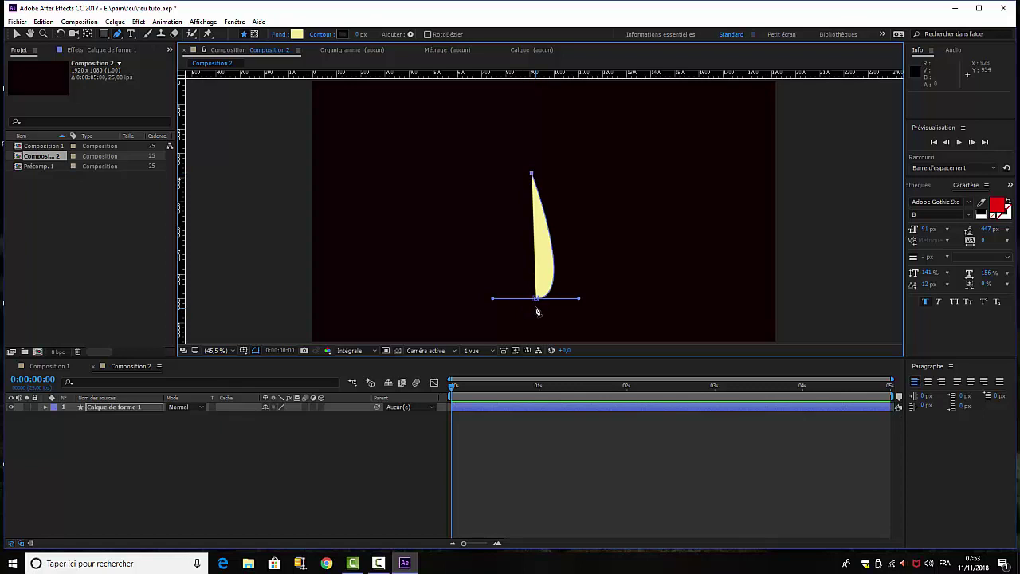
pyautogui.click(536, 300)
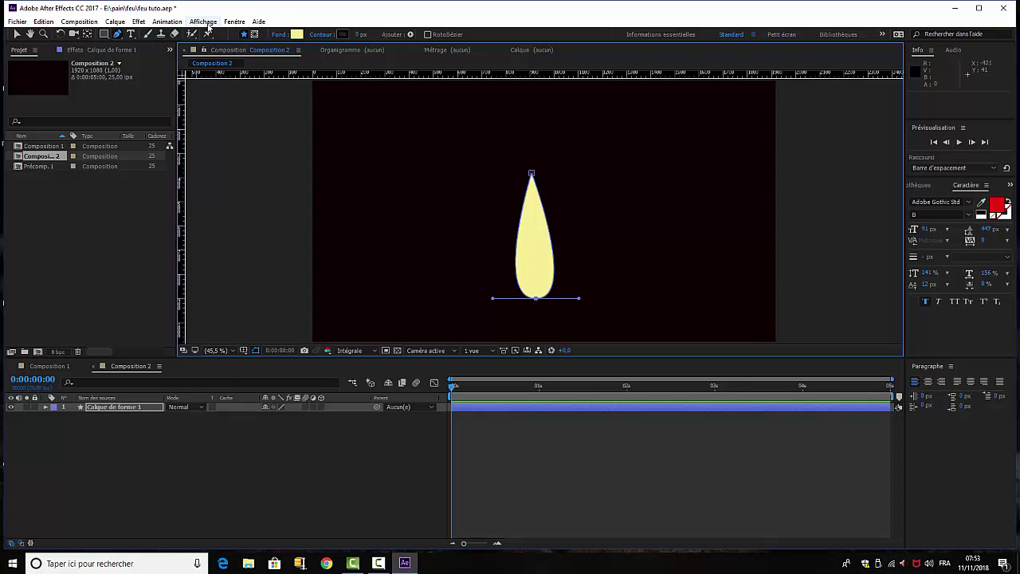
# - Align the teardrop's top point on a vertical guide through its centre, then remove the guide
pyautogui.click(206, 22)
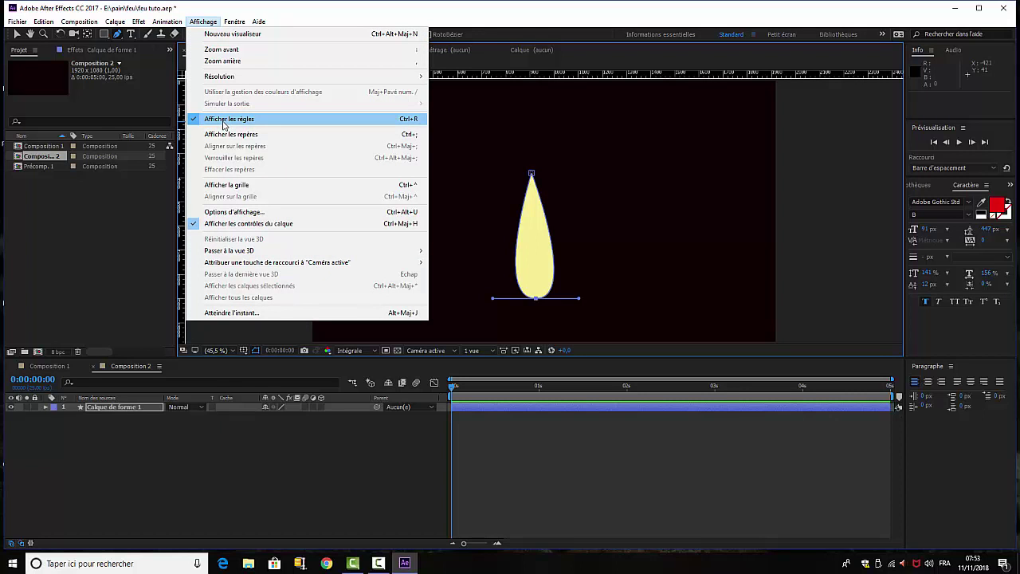
pyautogui.click(183, 231)
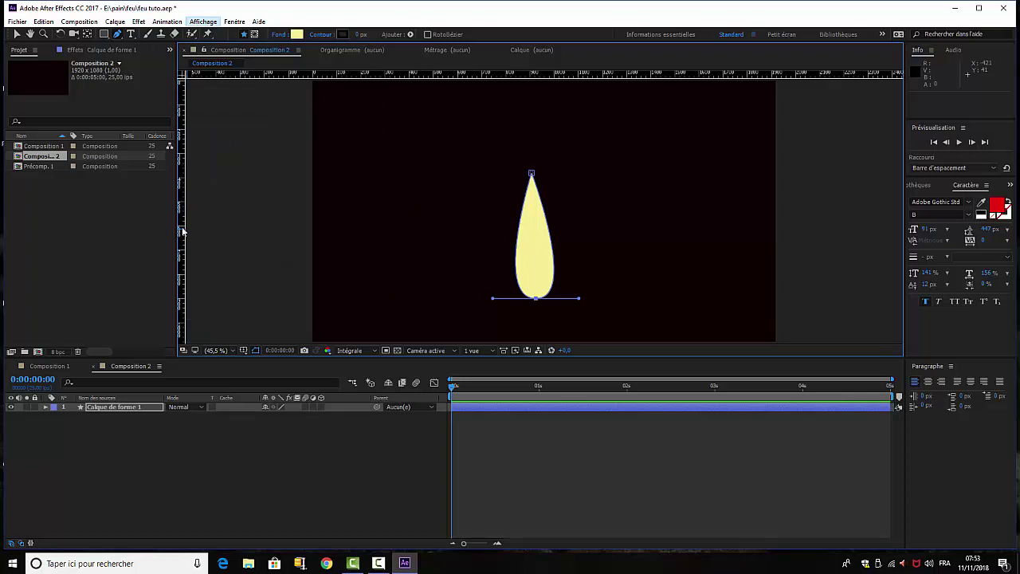
pyautogui.moveTo(183, 231); pyautogui.dragTo(535, 232)
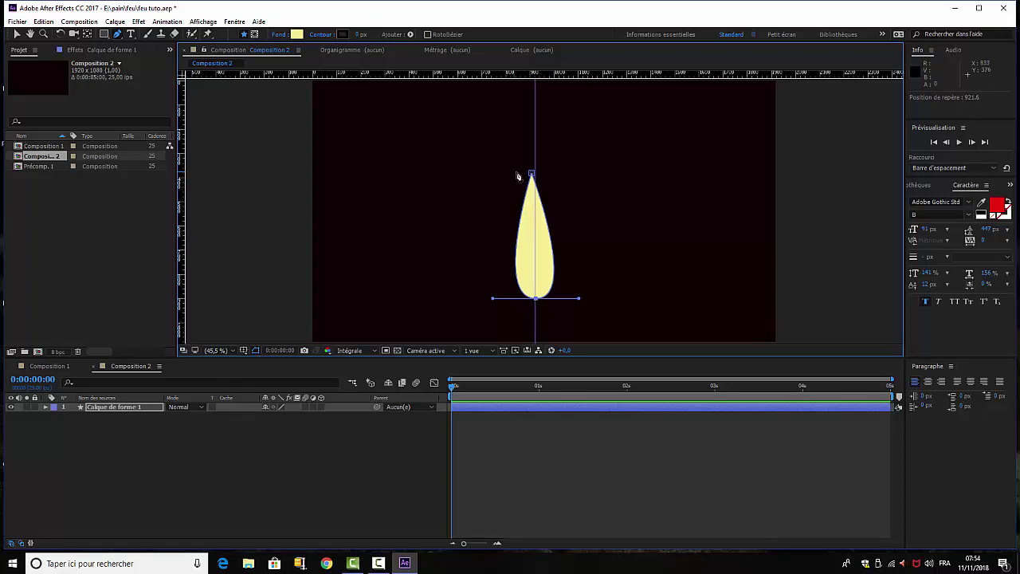
pyautogui.moveTo(533, 173); pyautogui.dragTo(535, 173)
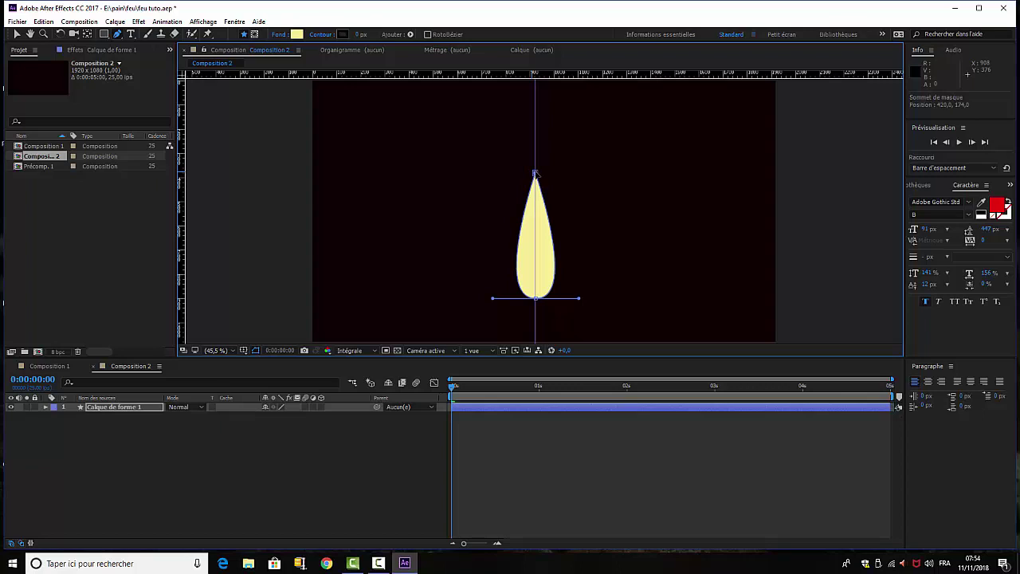
pyautogui.moveTo(536, 142); pyautogui.dragTo(173, 189)
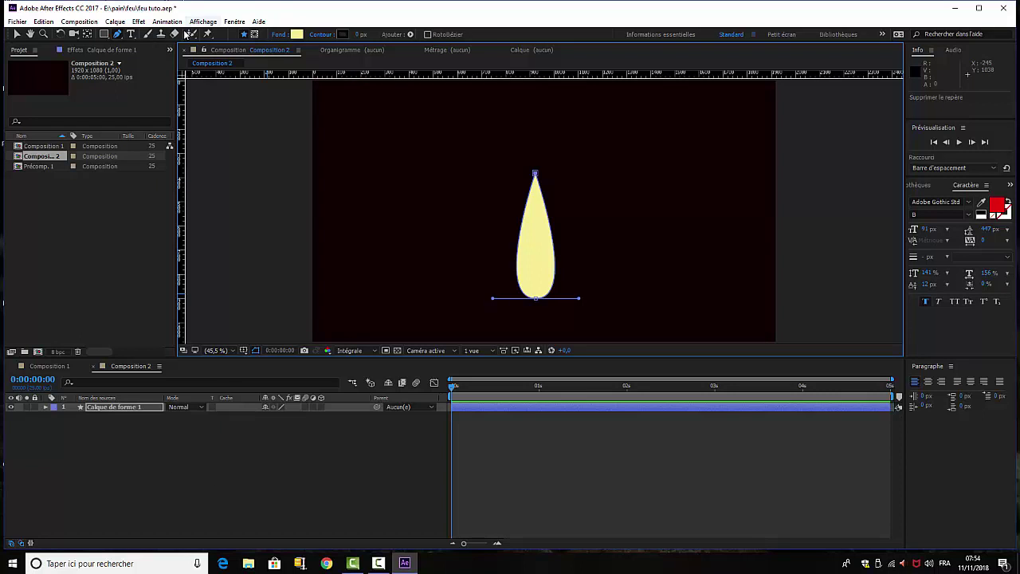
# - Apply the Onde progressive effect to the flame and set its axis to 0°
pyautogui.click(140, 22)
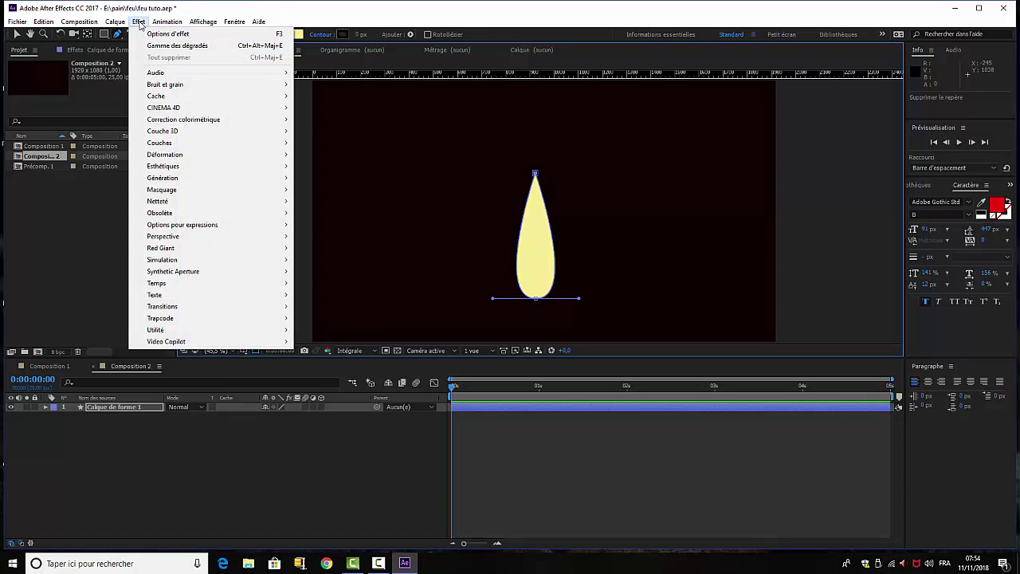
pyautogui.moveTo(169, 157)
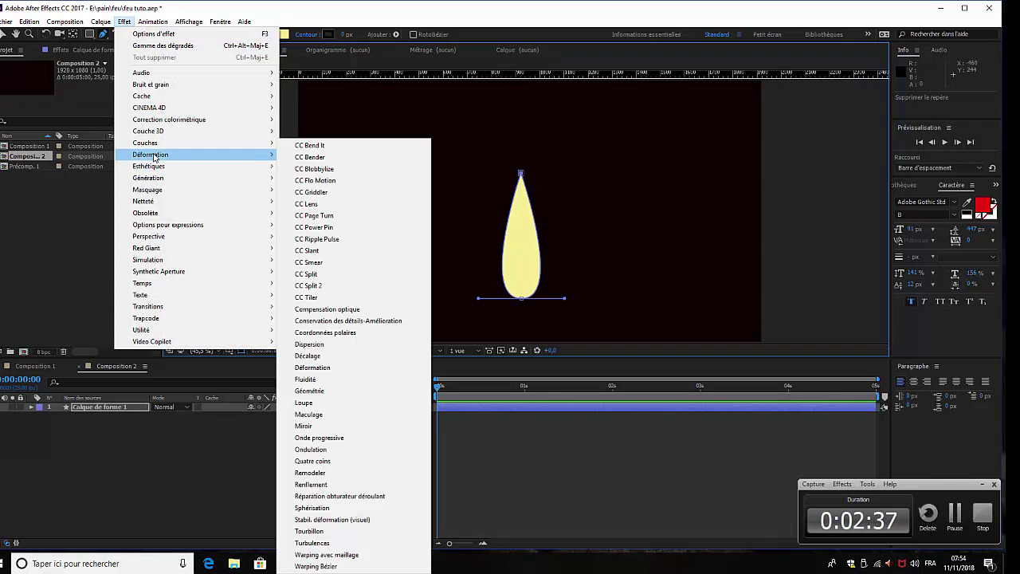
pyautogui.click(331, 438)
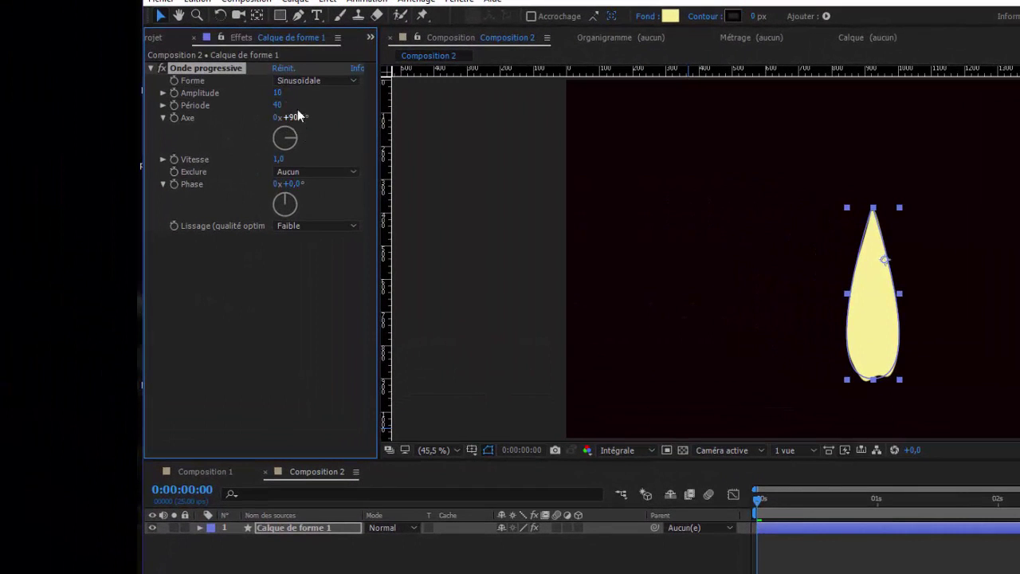
pyautogui.click(294, 118)
pyautogui.write('0')
pyautogui.click(310, 332)
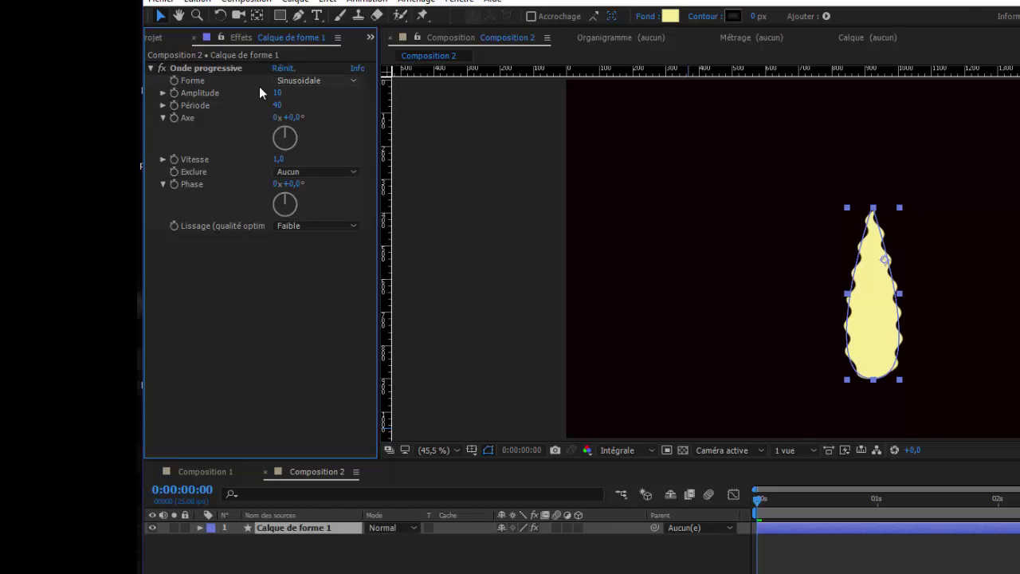
# - Set the wave period to 275, amplitude to 25 and speed to 2, then preview
pyautogui.click(278, 107)
pyautogui.write('275')
pyautogui.press('Return')
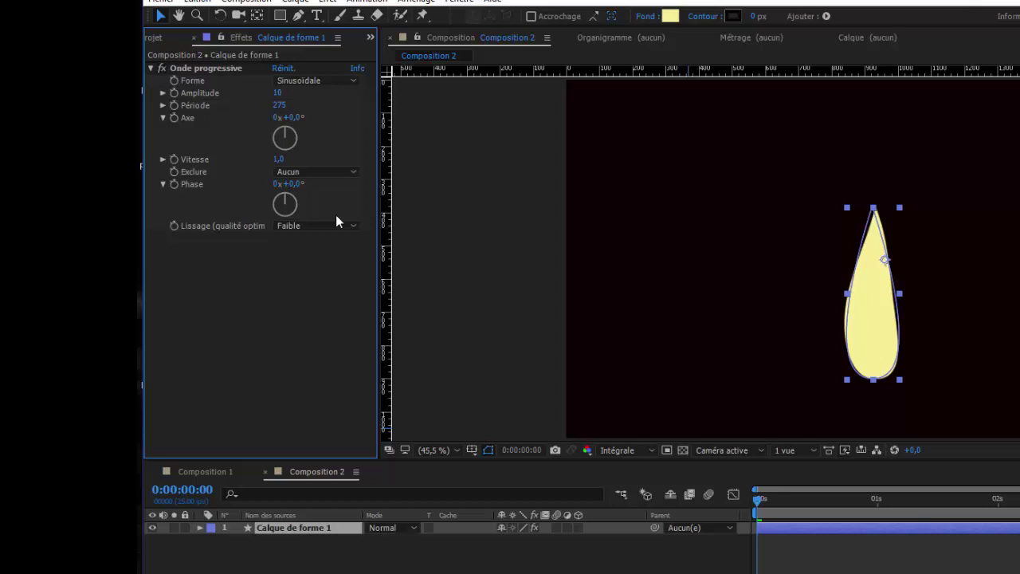
pyautogui.click(279, 94)
pyautogui.write('25')
pyautogui.click(278, 161)
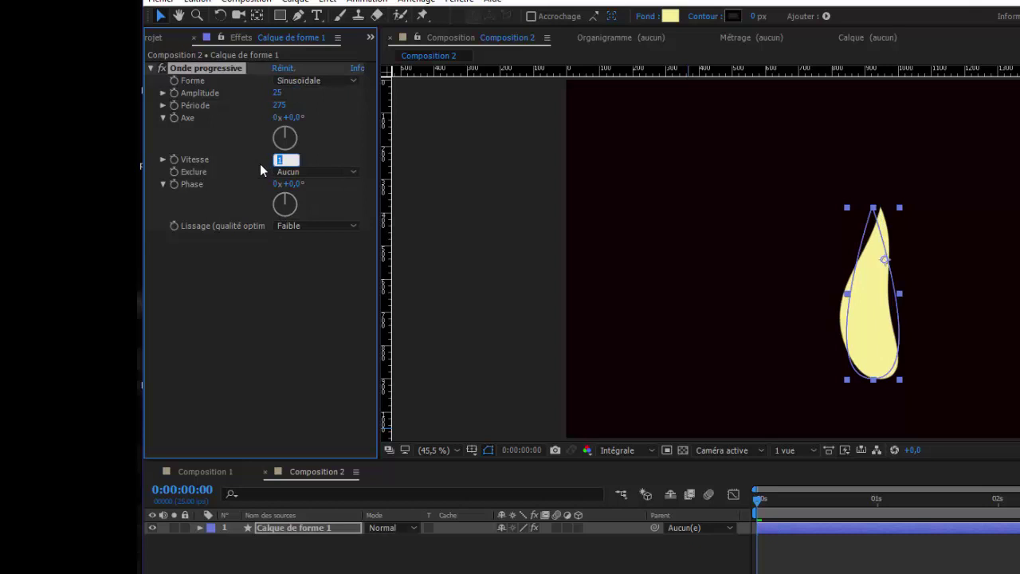
pyautogui.write('2')
pyautogui.press('Return')
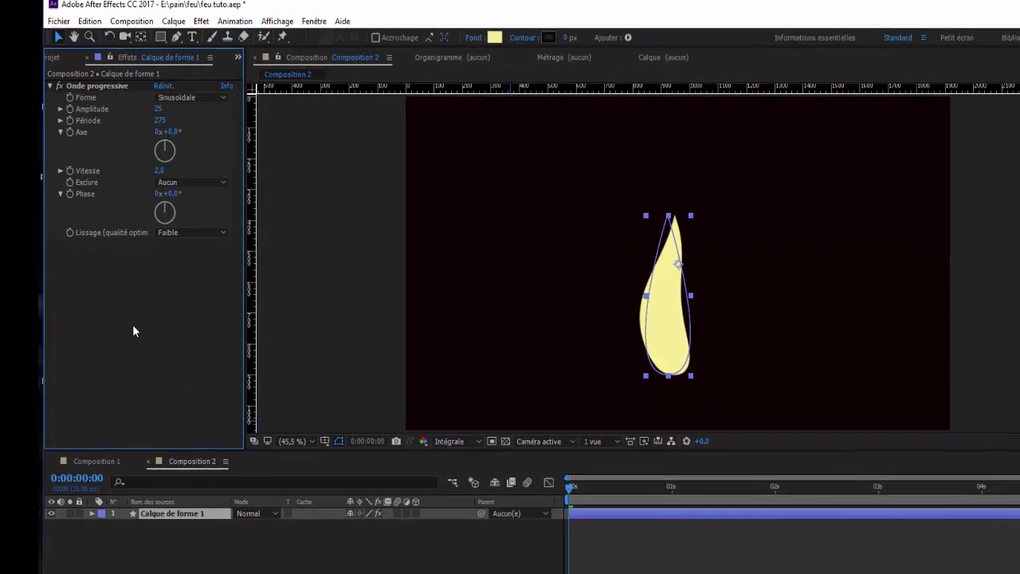
pyautogui.press('space')
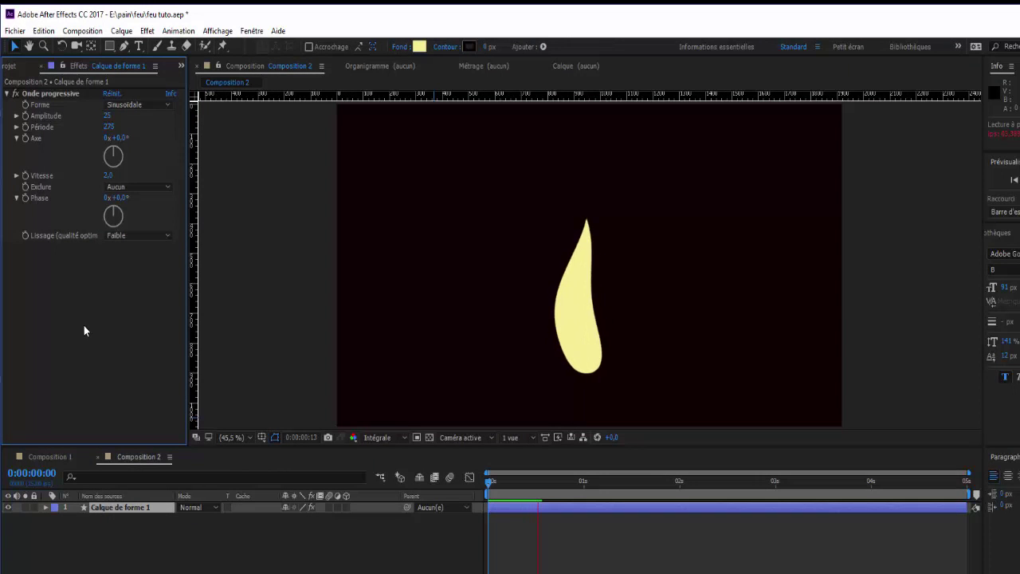
# - Shorten the work area to about the first two seconds and preview it
pyautogui.click(973, 496)
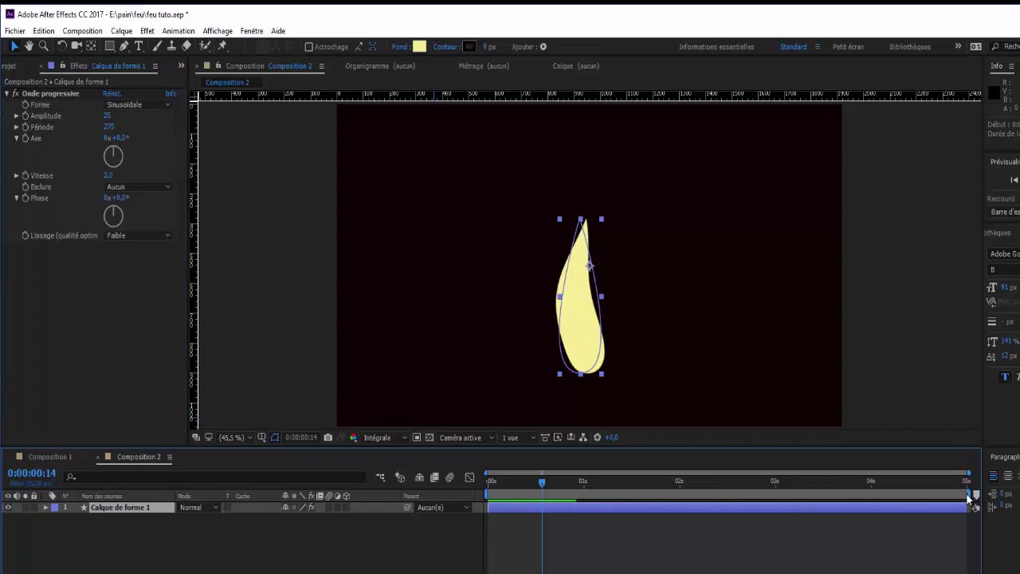
pyautogui.moveTo(973, 494); pyautogui.dragTo(681, 494)
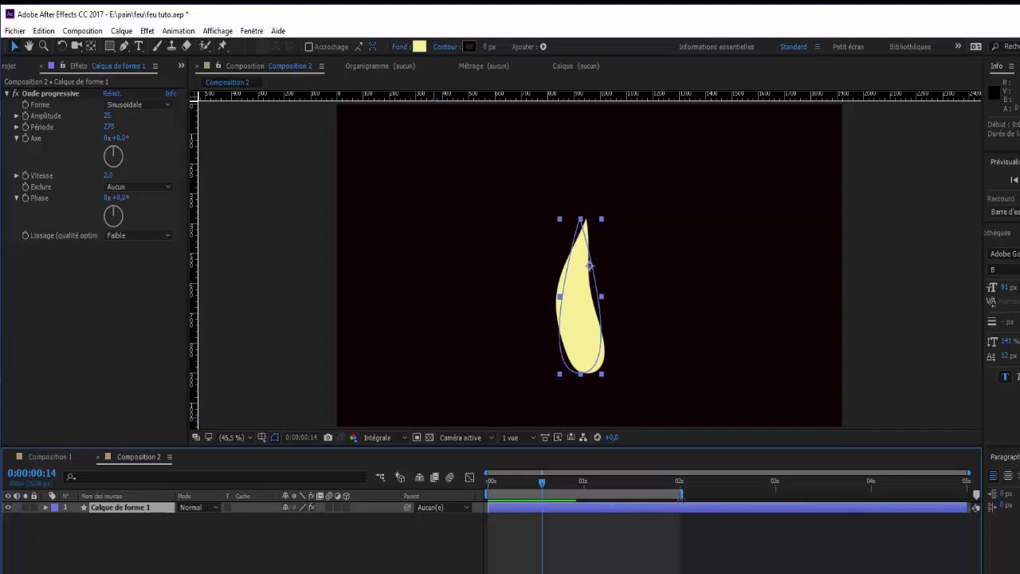
pyautogui.press('space')
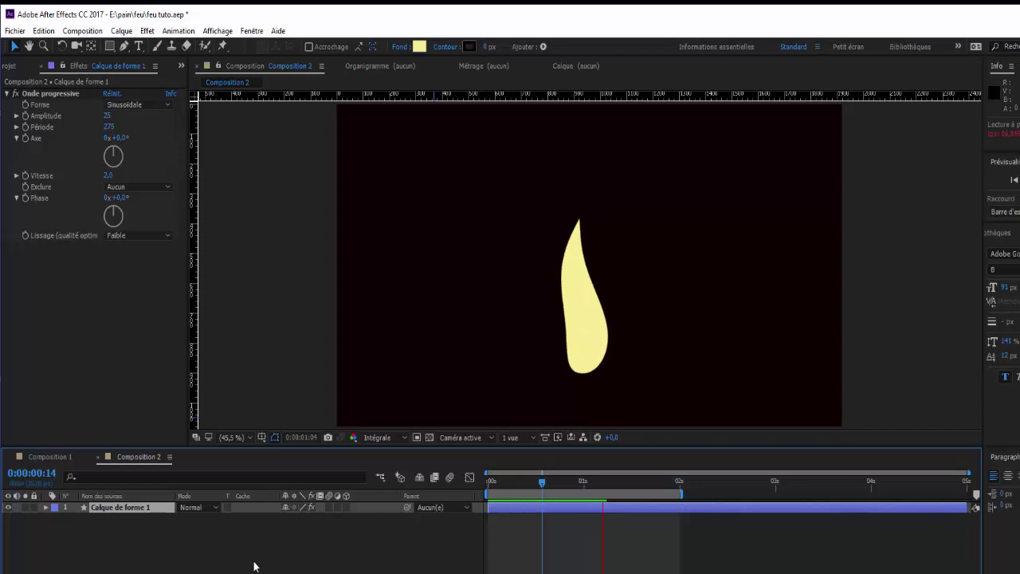
pyautogui.press('space')
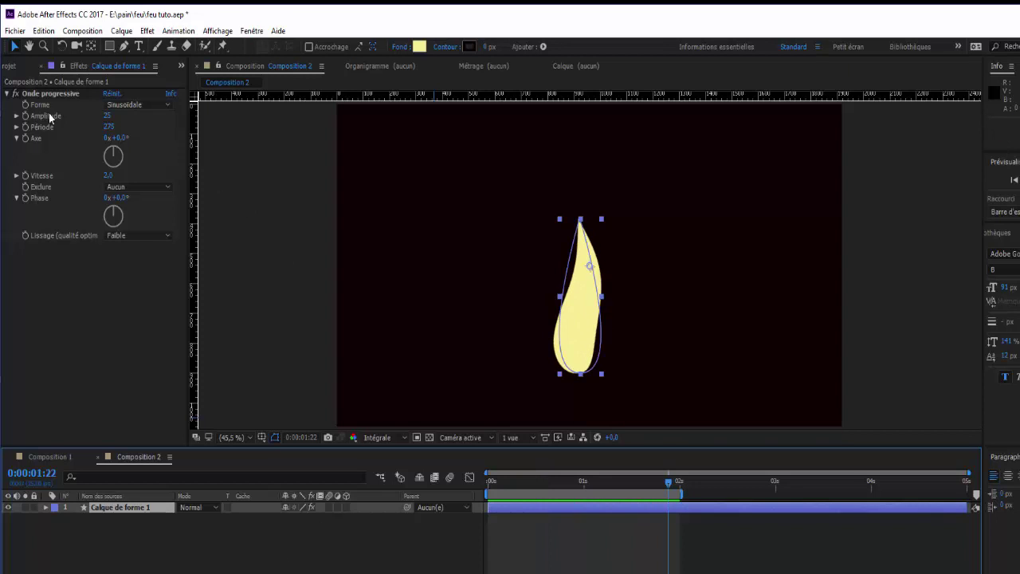
# - Move the flame's anchor point down to its base with Pan Behind and preview the sway
pyautogui.click(91, 47)
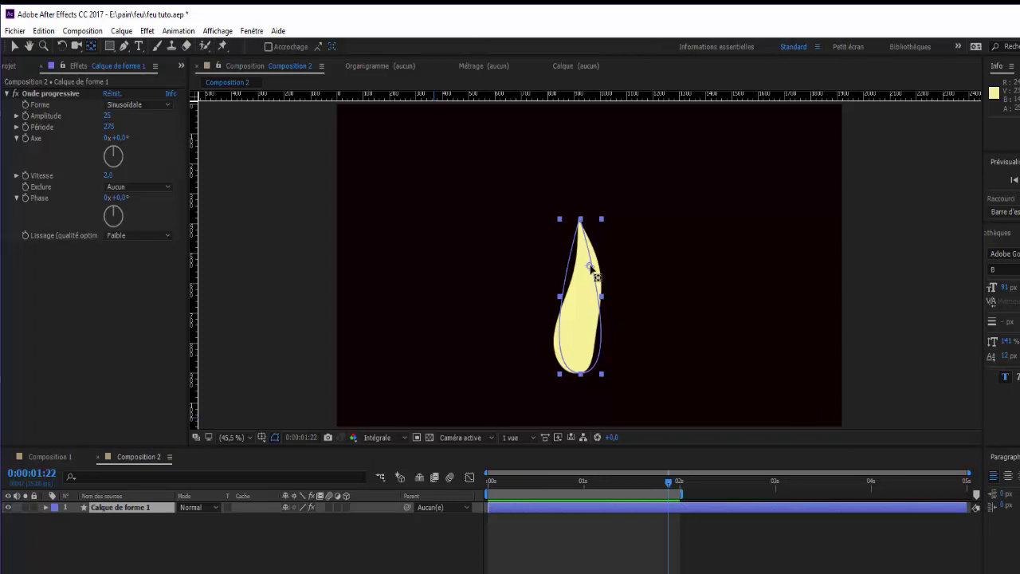
pyautogui.moveTo(592, 271); pyautogui.dragTo(581, 381)
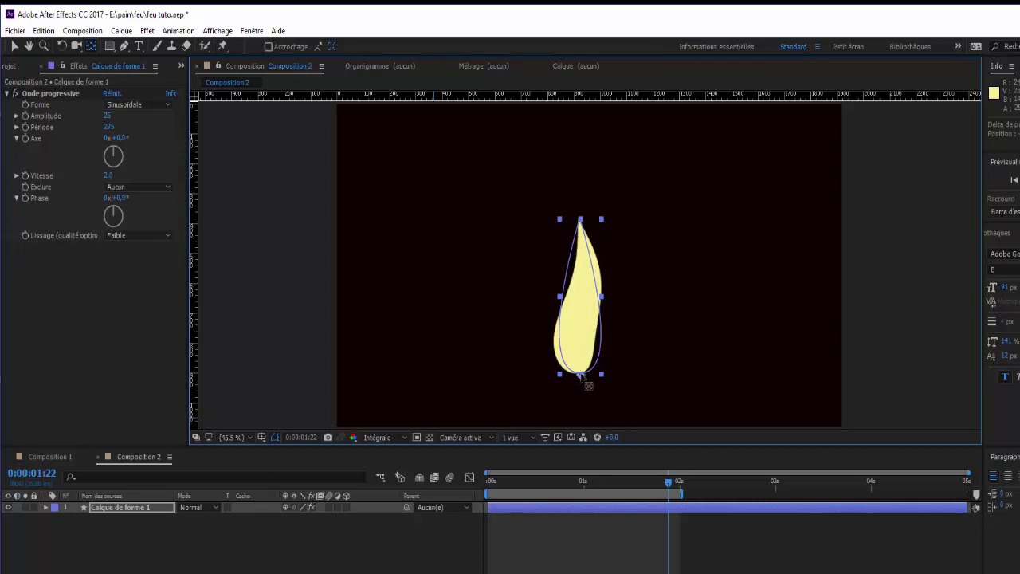
pyautogui.press('space')
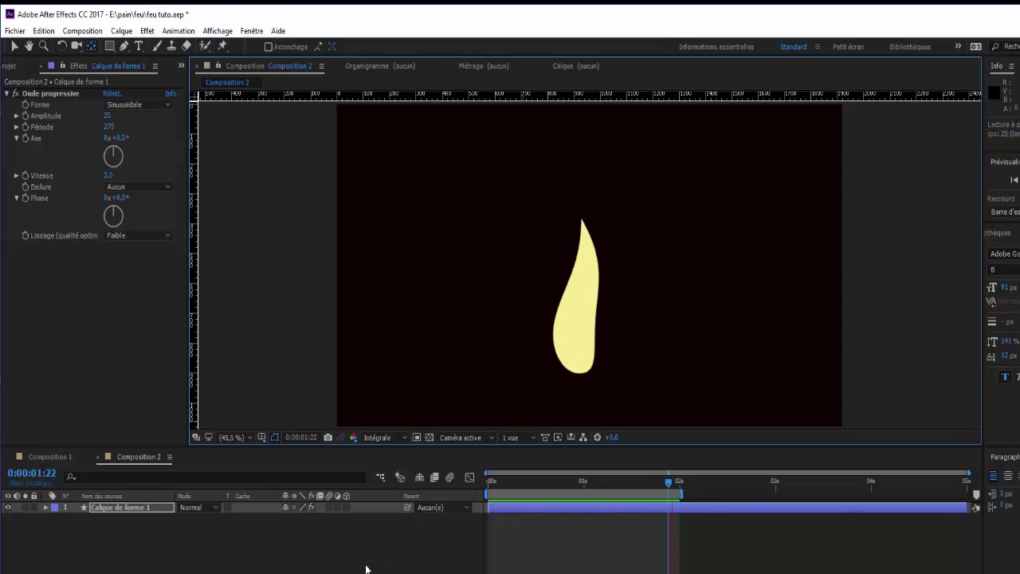
pyautogui.press('space')
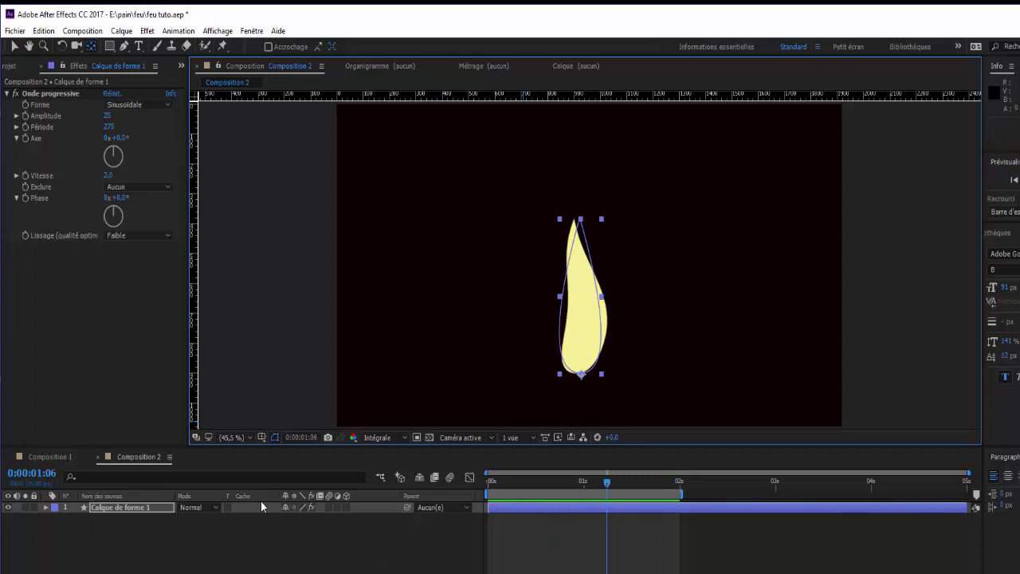
pyautogui.click(116, 508)
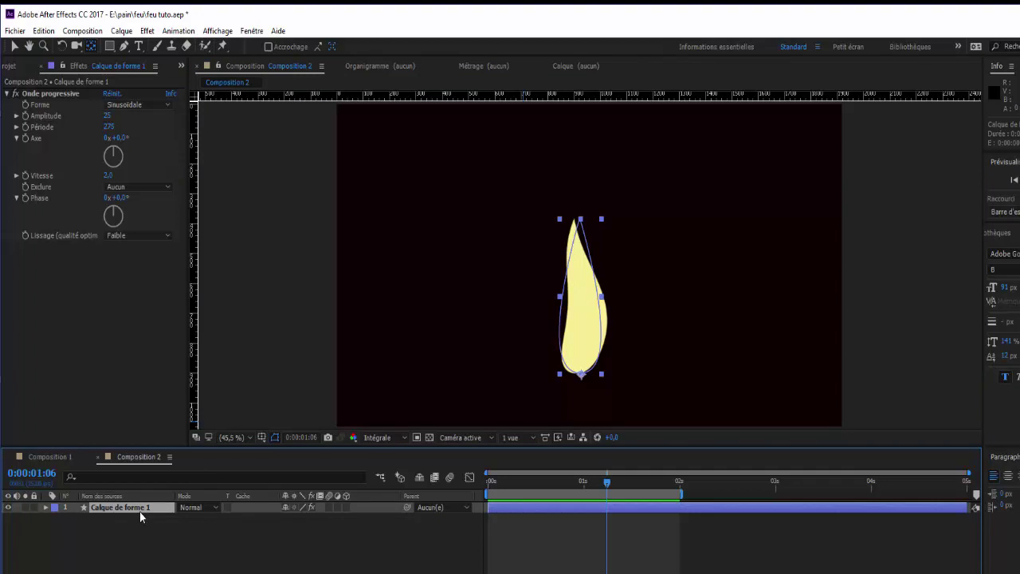
# - Duplicate the flame as Calque de forme 2 and give the copy a Fuchsia label
pyautogui.hotkey('ctrl', 'd')
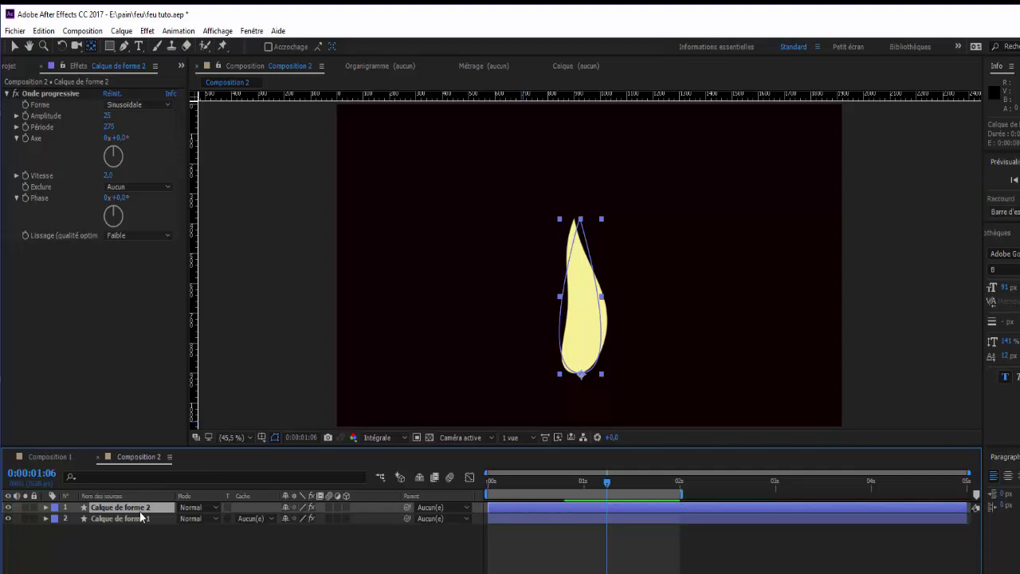
pyautogui.click(54, 510)
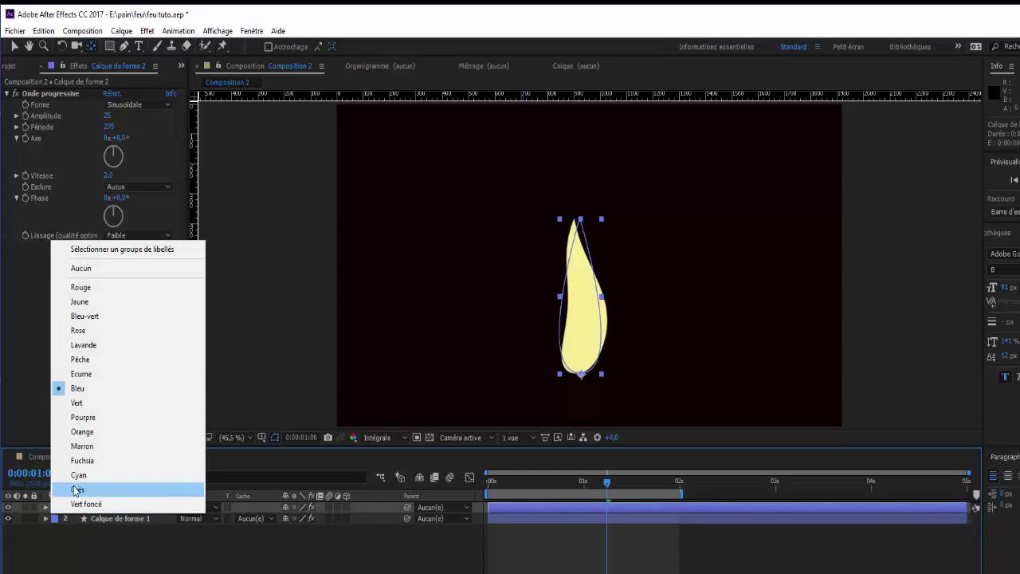
pyautogui.click(76, 462)
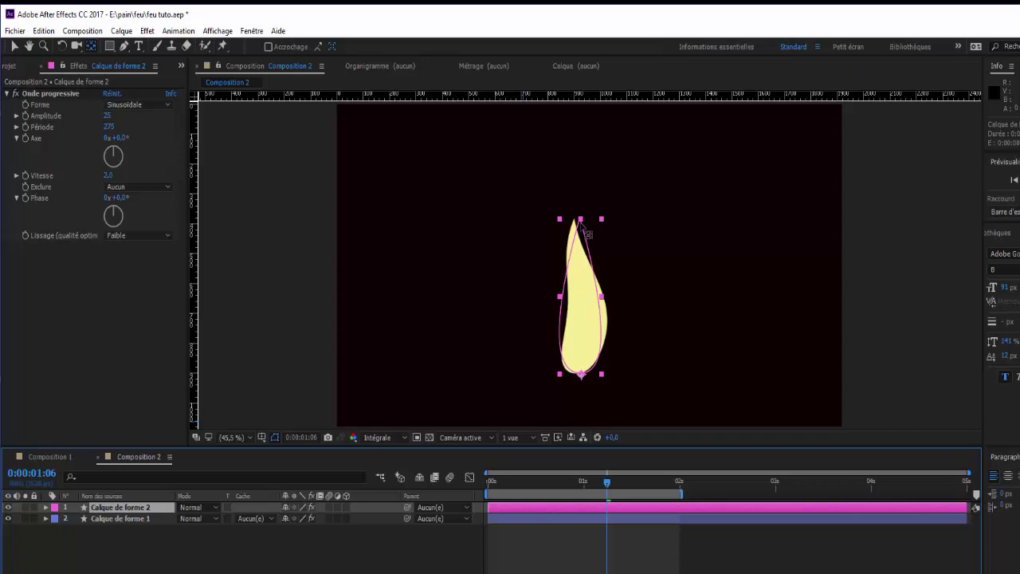
pyautogui.click(12, 47)
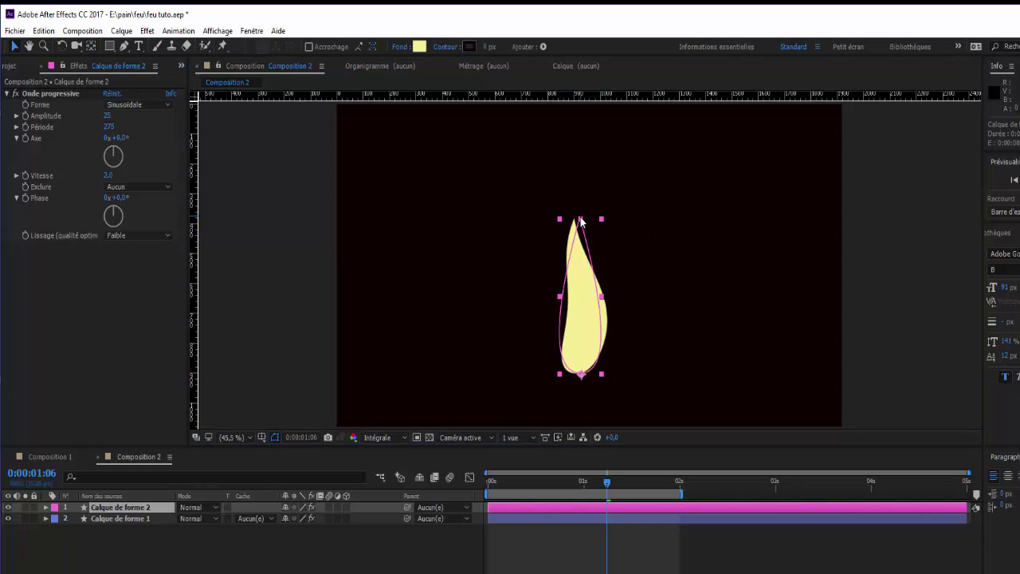
# - Stretch the copy's tip upward, pull its left side inward, and set its wave Amplitude to -25
pyautogui.moveTo(581, 220); pyautogui.dragTo(582, 179)
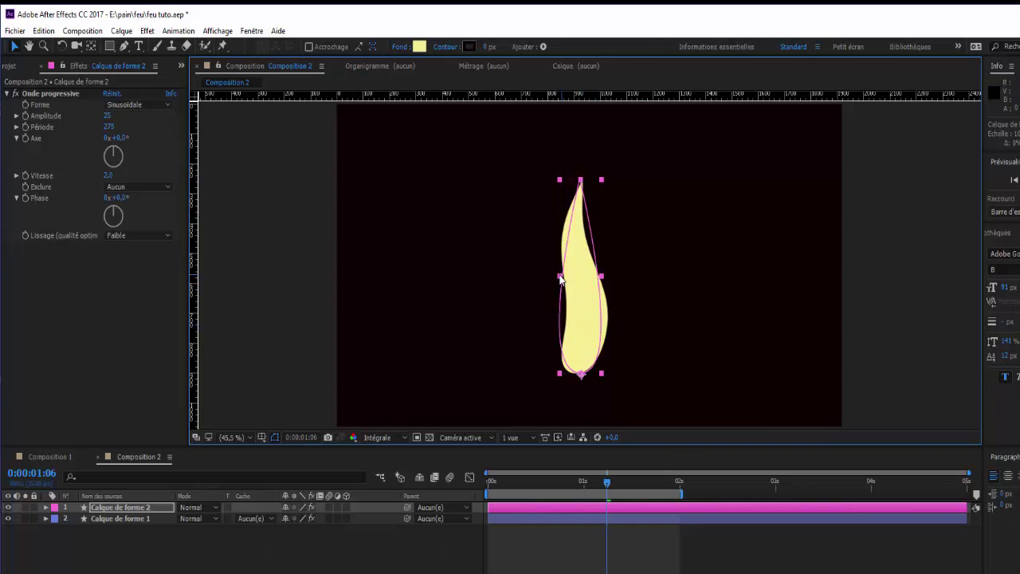
pyautogui.moveTo(560, 279); pyautogui.dragTo(570, 279)
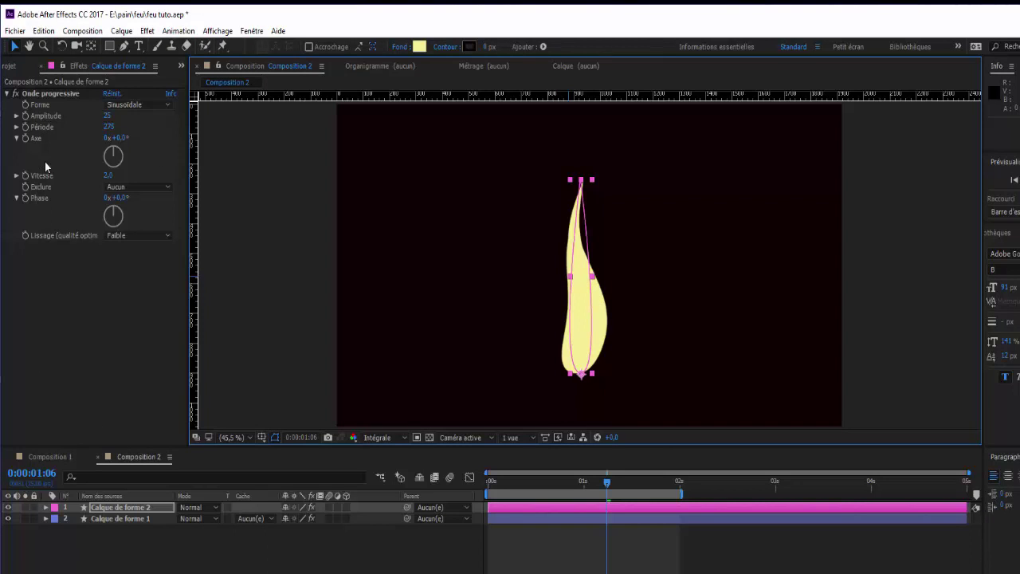
pyautogui.click(108, 116)
pyautogui.write('-25')
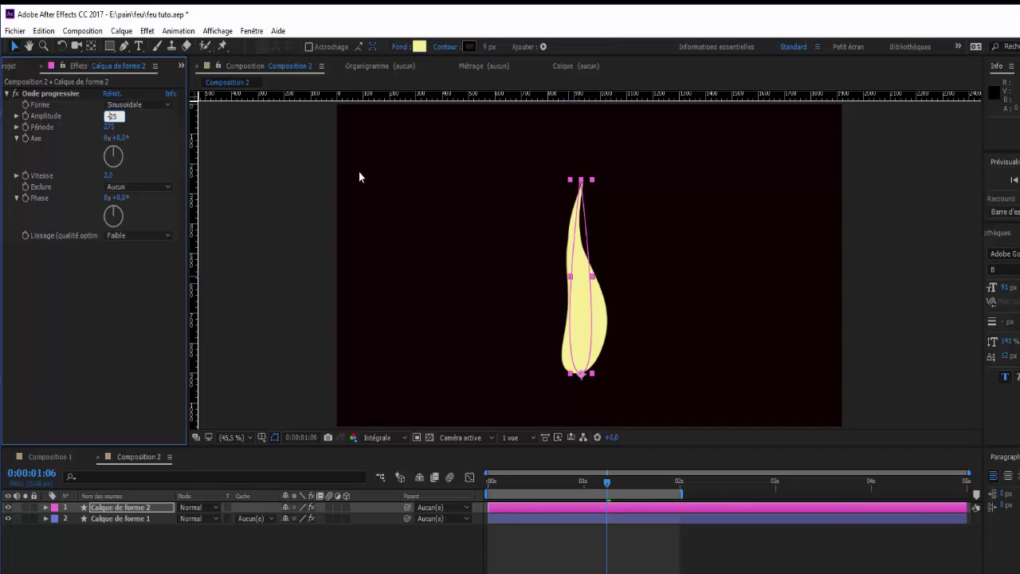
pyautogui.press('Return')
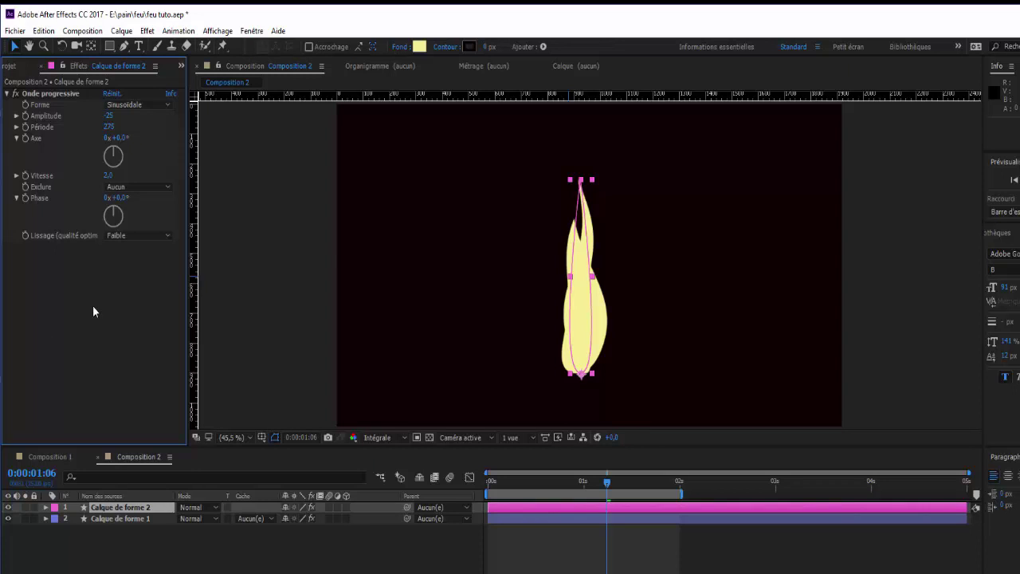
pyautogui.press('space')
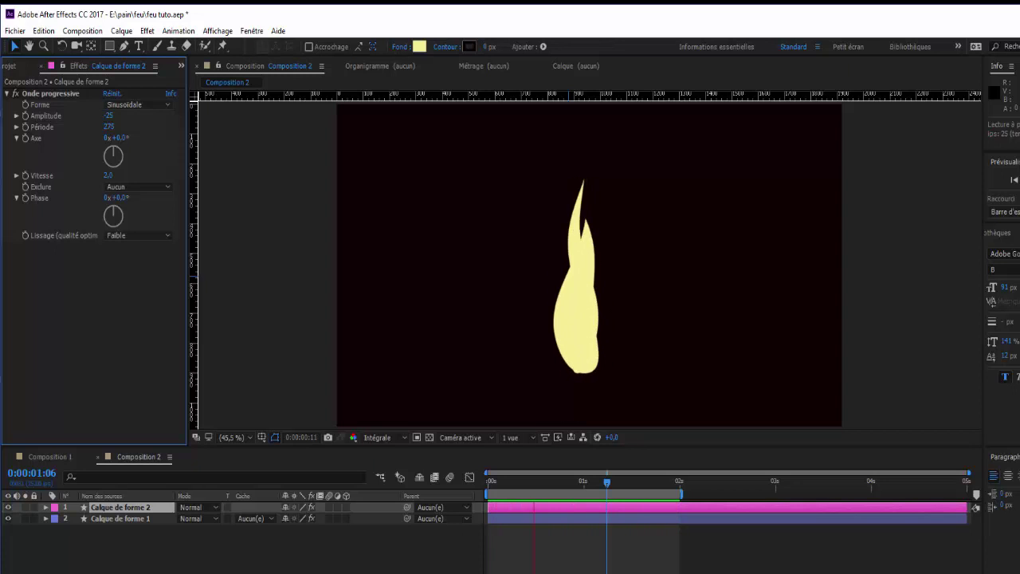
# - Set Calque de forme 1's track matte to Alpha Calque de forme 2 and preview the resulting sliver
pyautogui.press('space')
pyautogui.press('v')
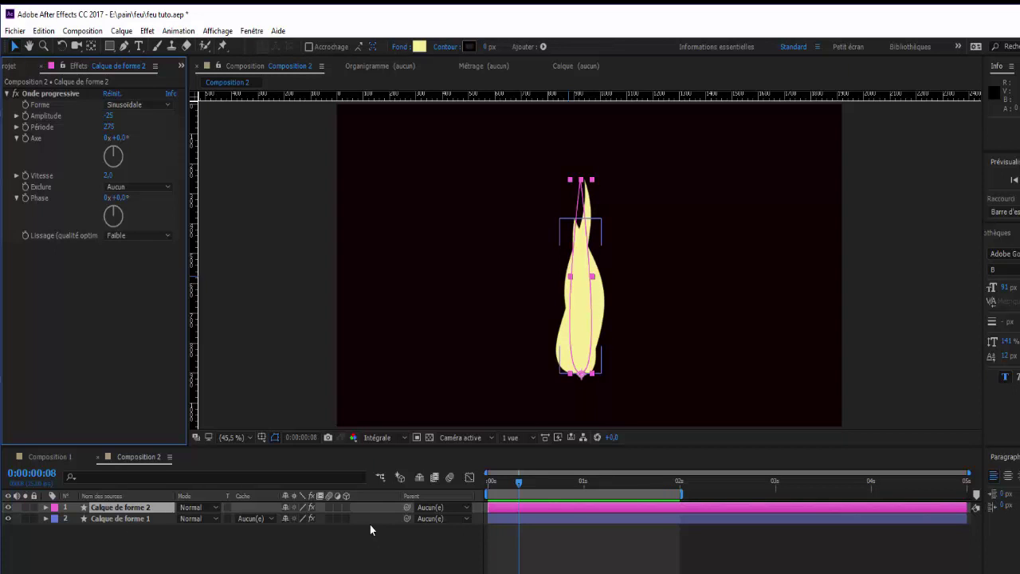
pyautogui.click(269, 519)
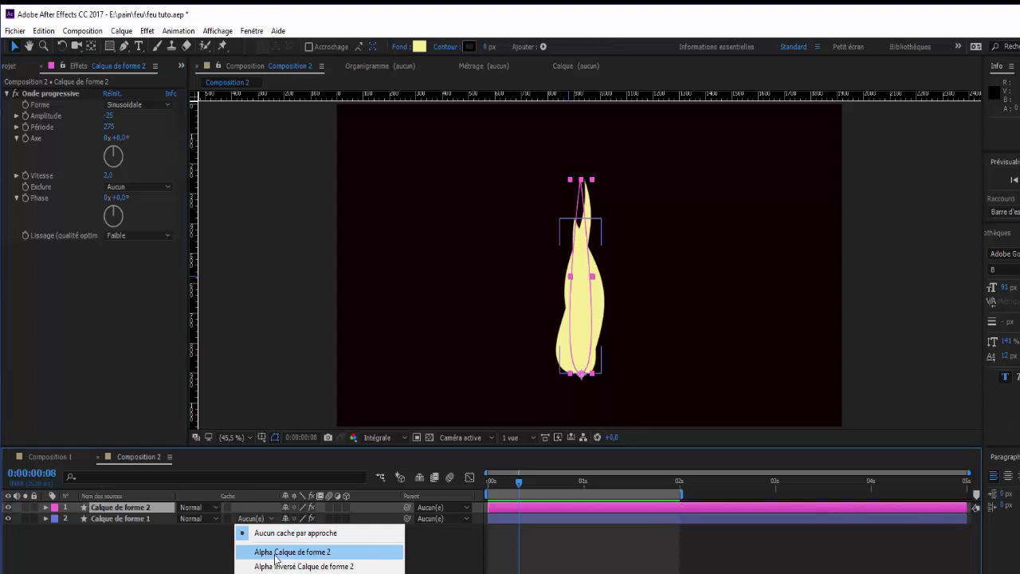
pyautogui.click(275, 553)
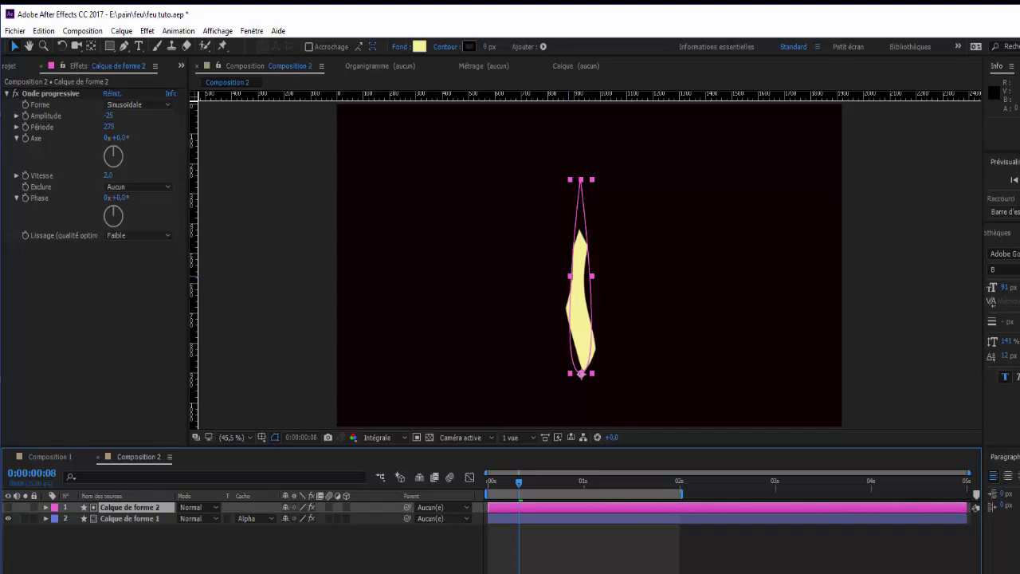
pyautogui.press('F2')
pyautogui.press('space')
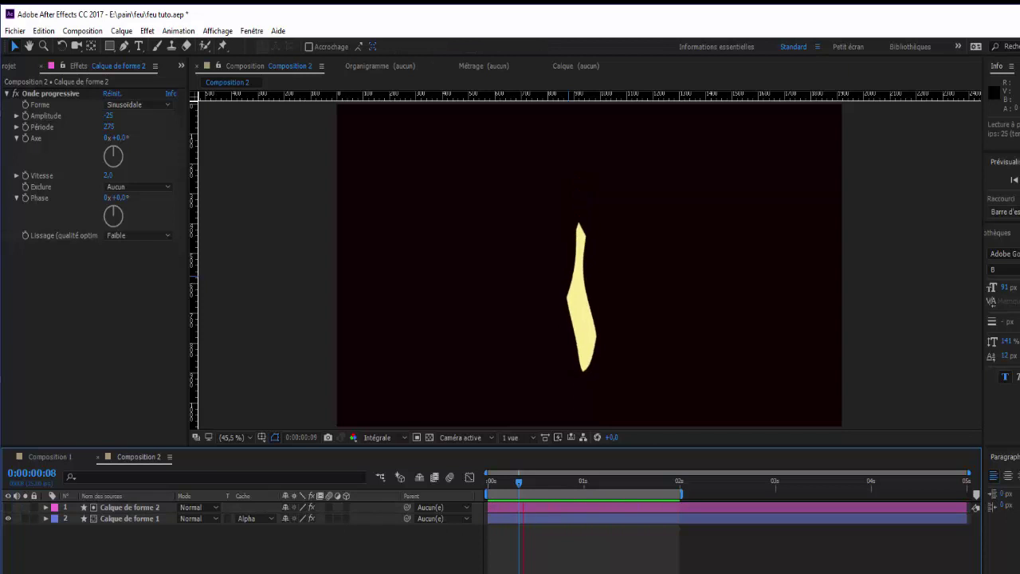
pyautogui.press('space')
pyautogui.click(90, 517)
pyautogui.click(120, 507)
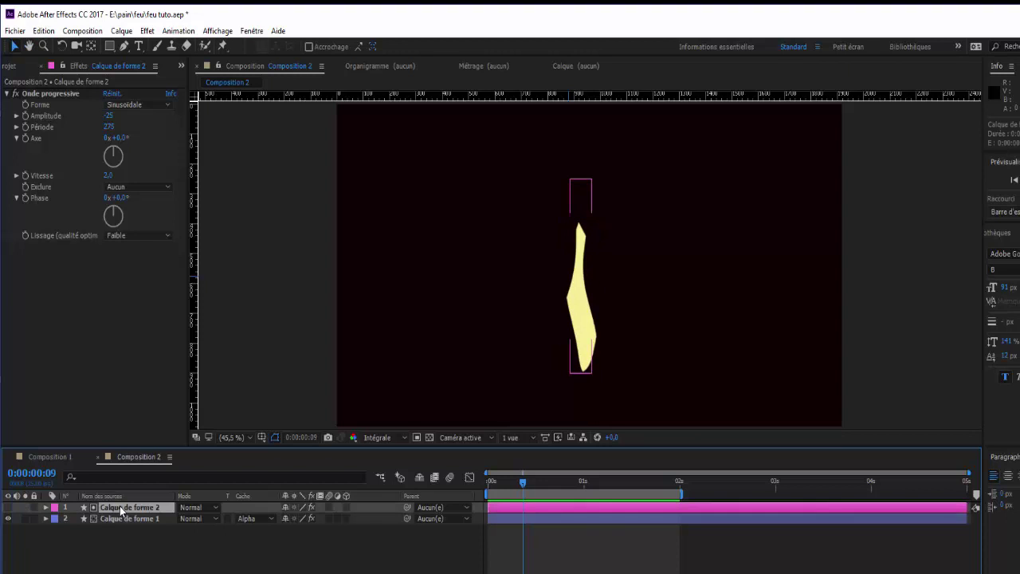
# - Duplicate both flame layers into Calque de forme 3 and 4 and nudge the copies slightly left
pyautogui.keyDown('ctrl'); pyautogui.click(117, 521); pyautogui.keyUp('ctrl')
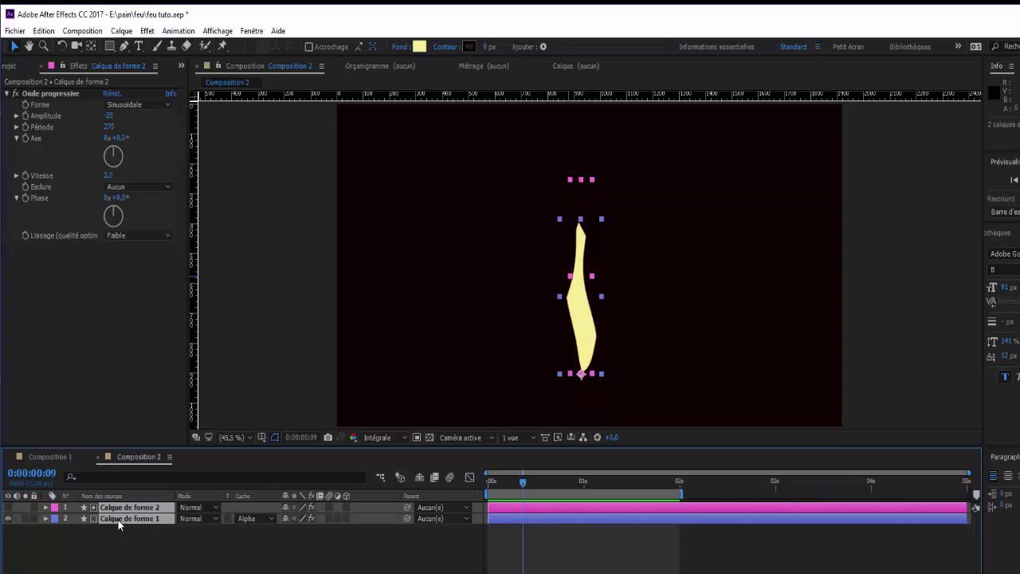
pyautogui.hotkey('ctrl', 'd')
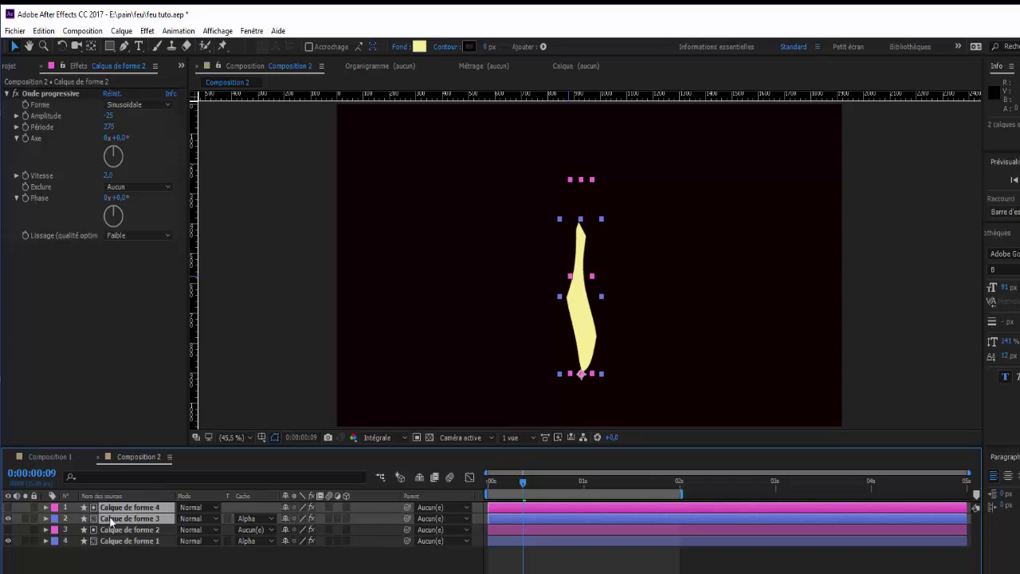
pyautogui.click(576, 309)
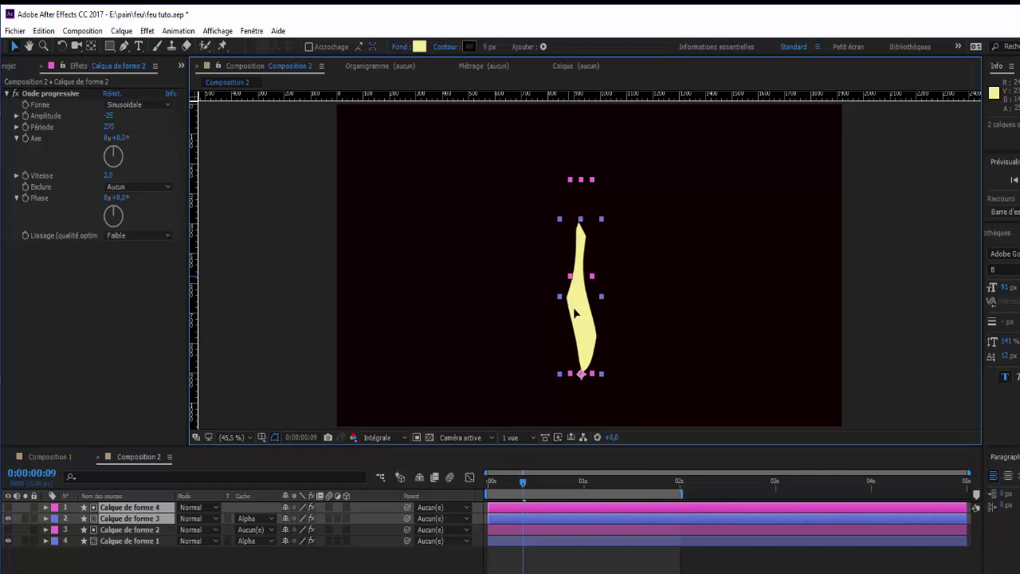
pyautogui.moveTo(574, 310); pyautogui.dragTo(570, 312)
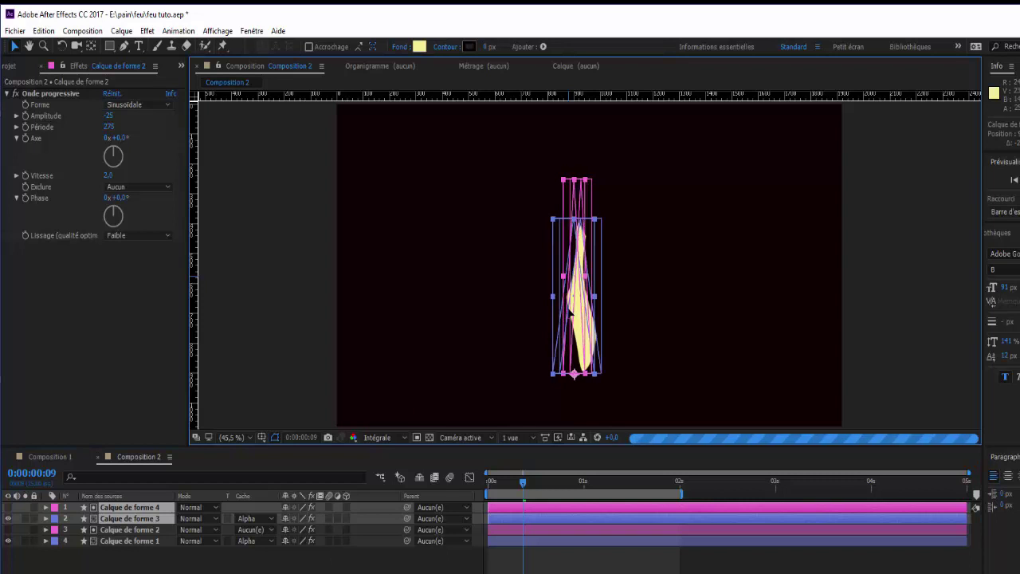
pyautogui.moveTo(568, 313); pyautogui.dragTo(563, 308)
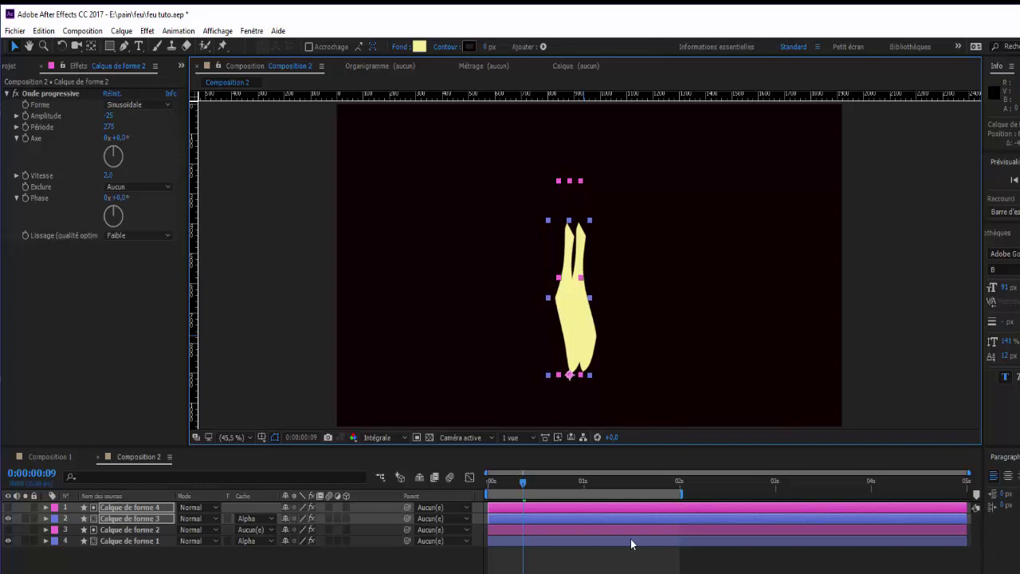
pyautogui.click(111, 558)
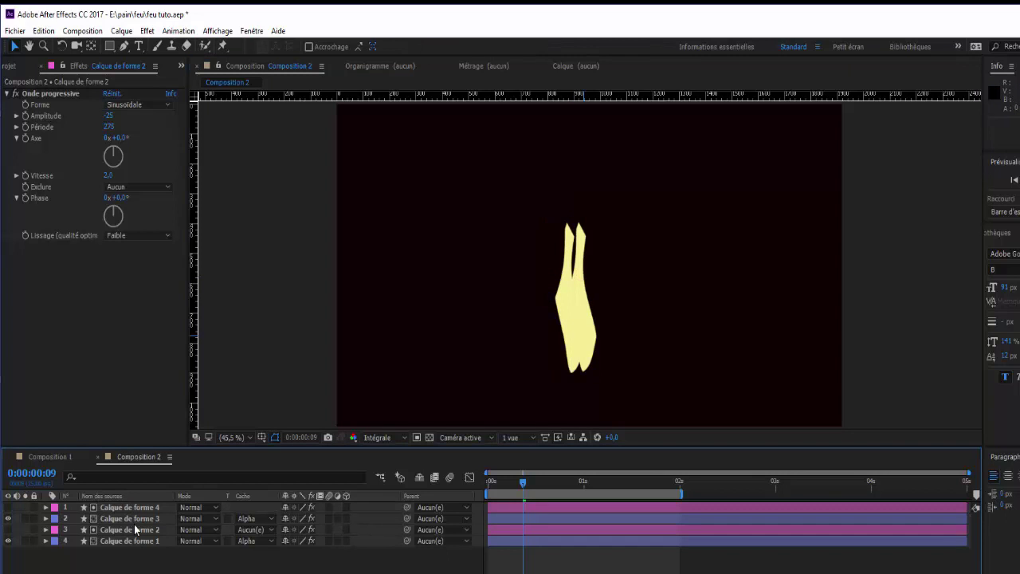
# - Shorten the Calque de forme 4 and 3 shapes by dragging their tops down
pyautogui.click(118, 508)
pyautogui.click(118, 508)
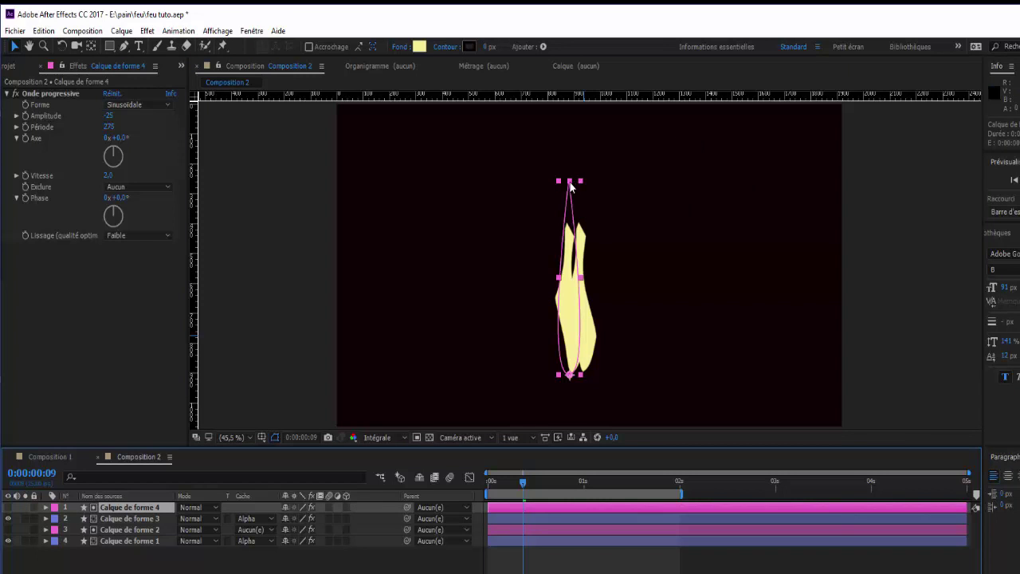
pyautogui.click(570, 182)
pyautogui.moveTo(570, 184); pyautogui.dragTo(569, 210)
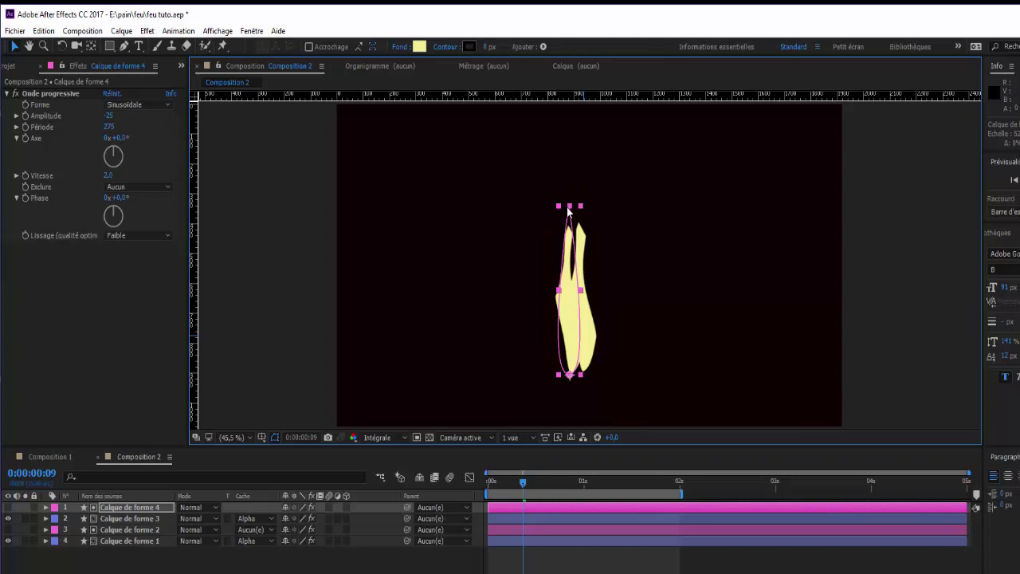
pyautogui.click(106, 518)
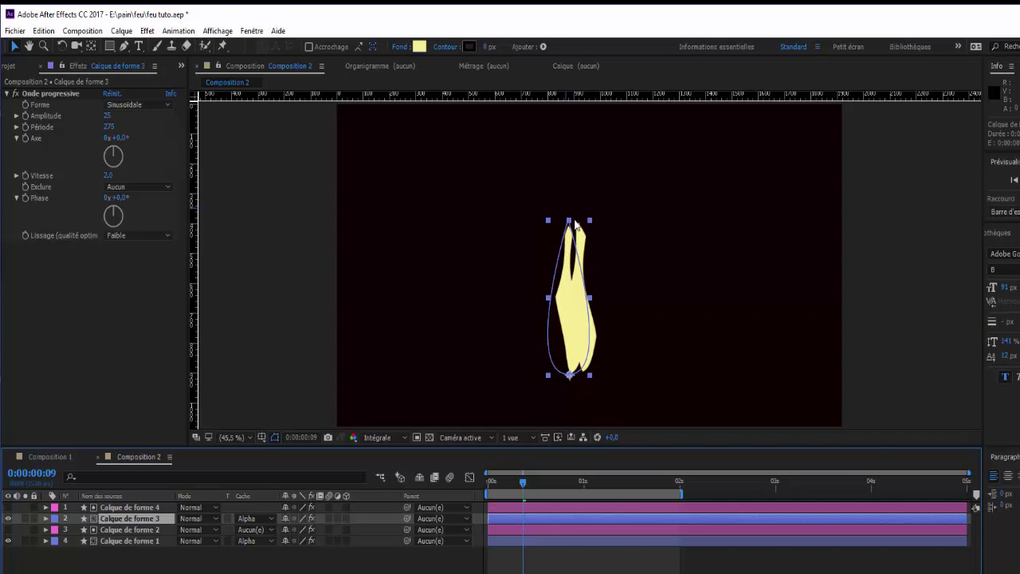
pyautogui.moveTo(569, 225); pyautogui.dragTo(569, 246)
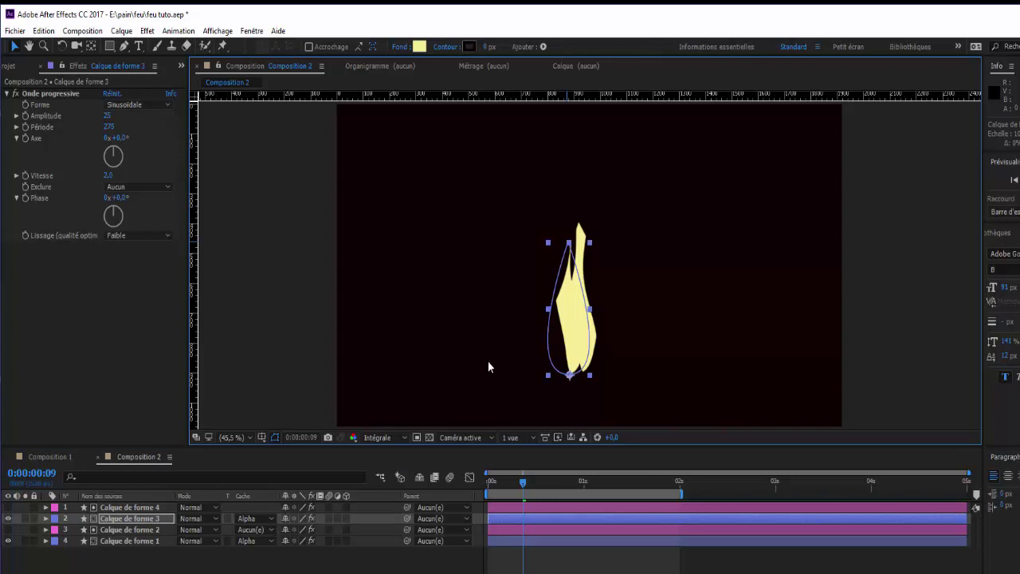
pyautogui.click(977, 507)
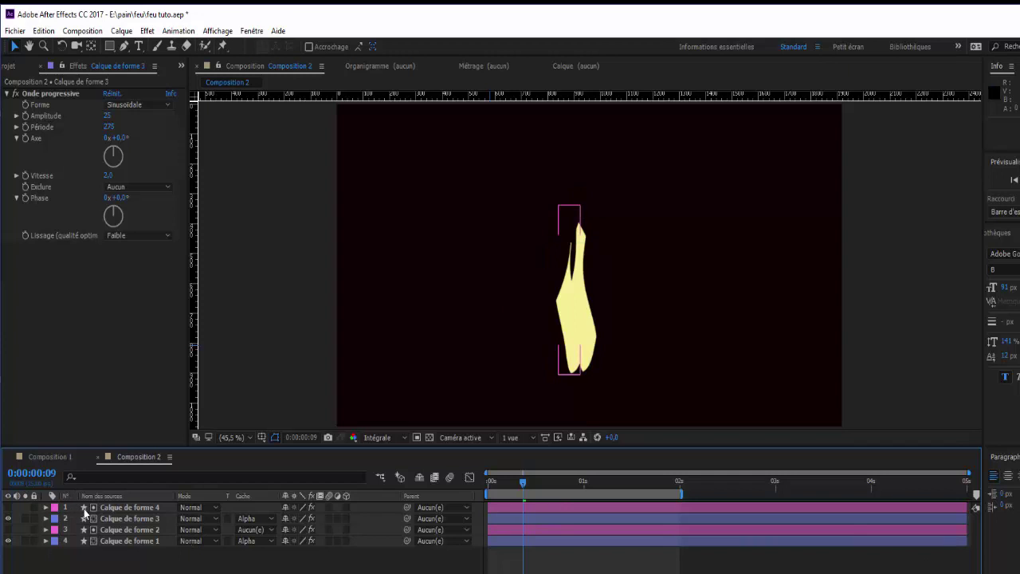
# - Slide both copied layers earlier in time and extend their out points to the composition end
pyautogui.click(148, 508)
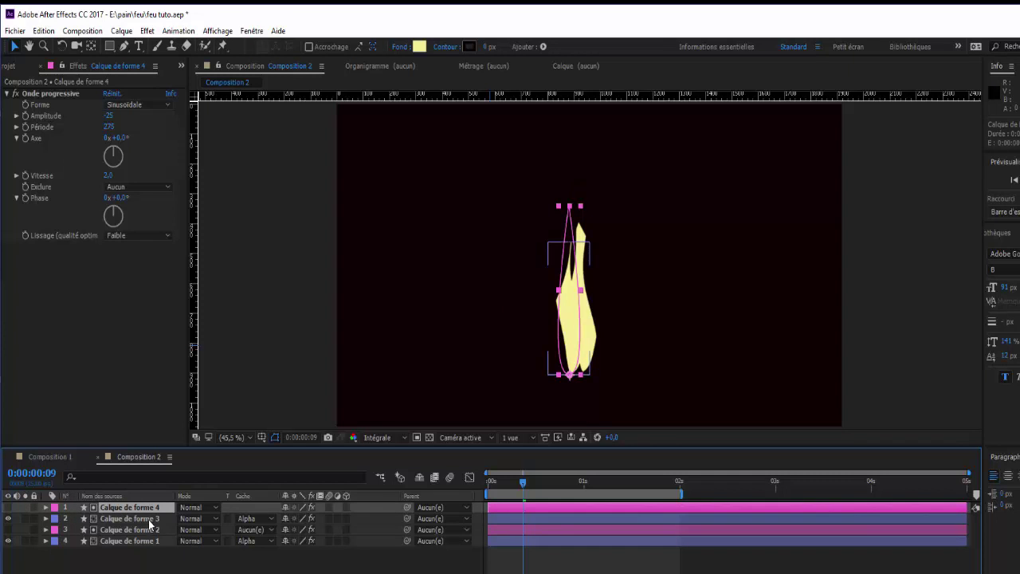
pyautogui.keyDown('ctrl'); pyautogui.click(148, 520); pyautogui.keyUp('ctrl')
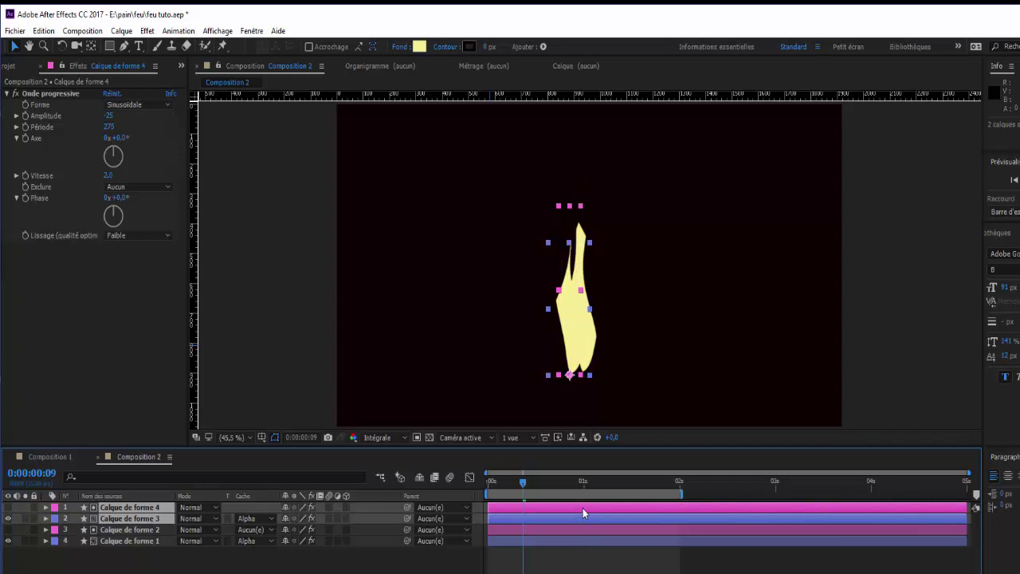
pyautogui.moveTo(583, 508); pyautogui.dragTo(534, 511)
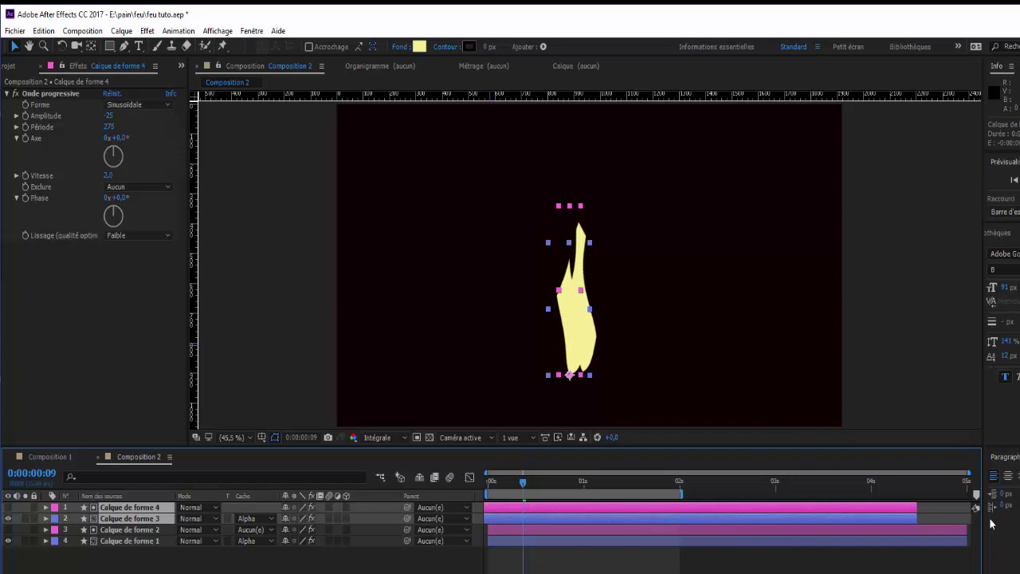
pyautogui.moveTo(918, 509); pyautogui.dragTo(965, 507)
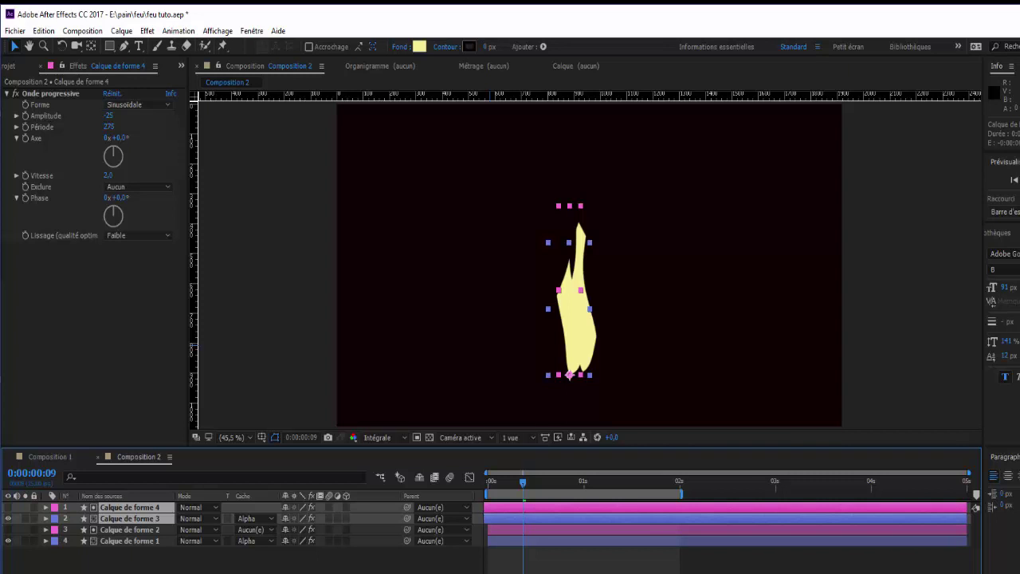
# - Deselect the layers and play a preview of the flame animation
pyautogui.click(976, 507)
pyautogui.press('space')
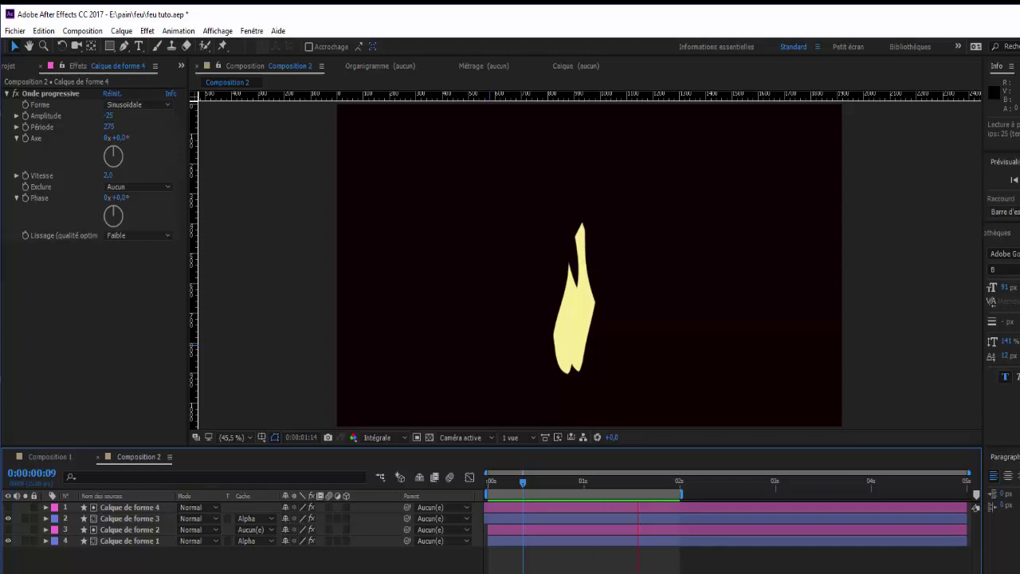
pyautogui.press('space')
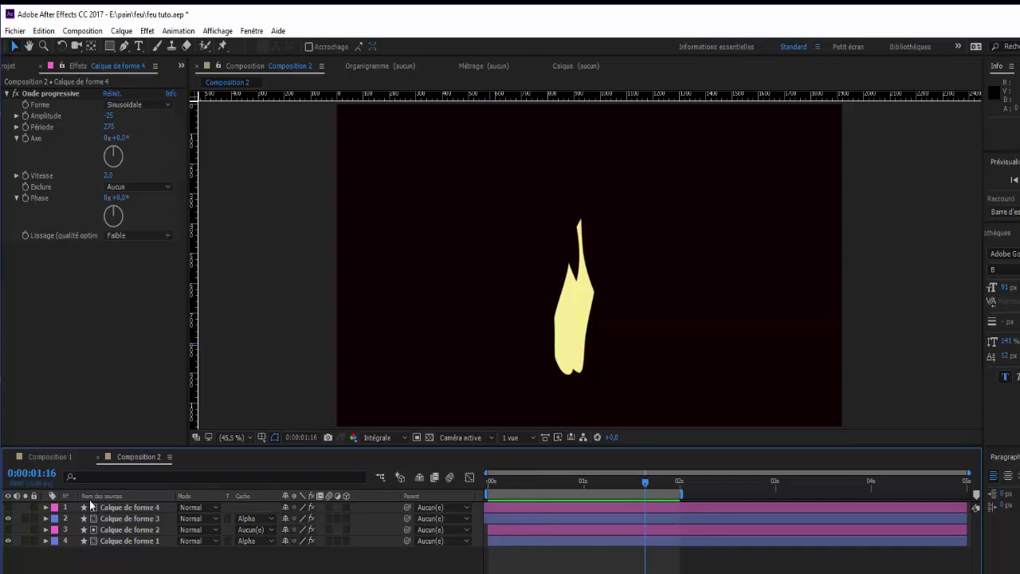
# - Duplicate Calque de forme 4 and 3 into Calque de forme 5 and 6
pyautogui.click(142, 508)
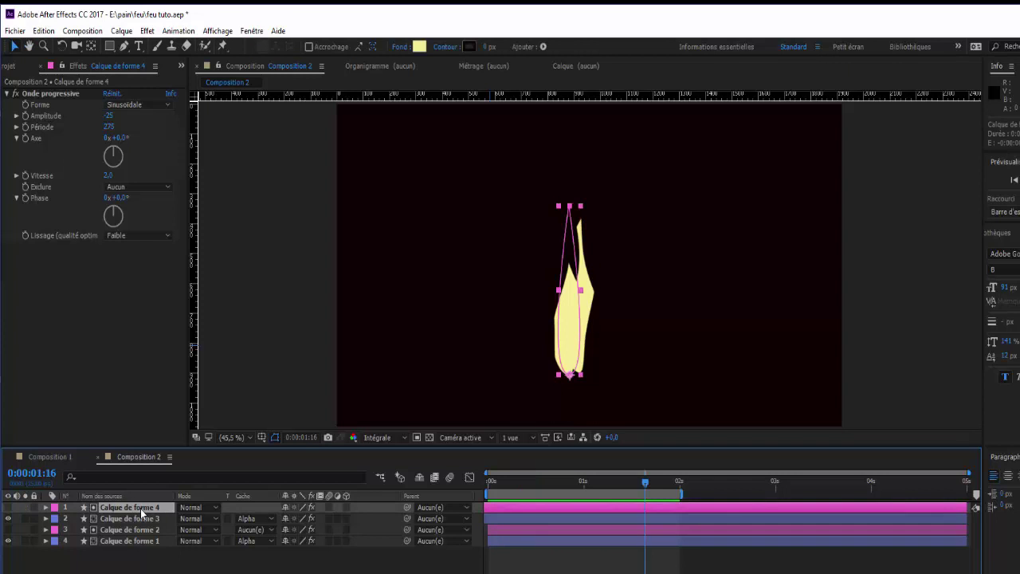
pyautogui.keyDown('shift'); pyautogui.click(135, 519); pyautogui.keyUp('shift')
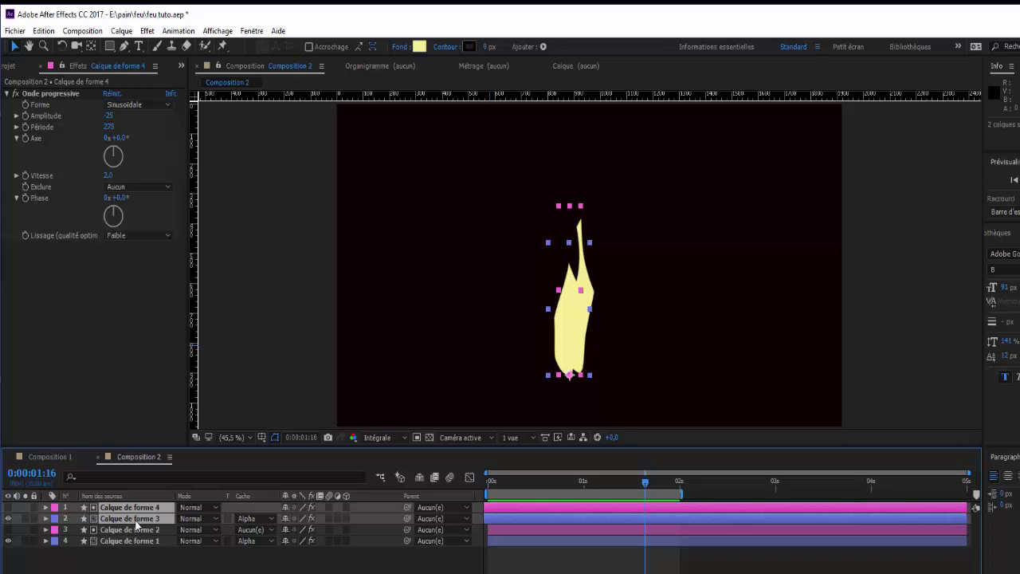
pyautogui.hotkey('ctrl', 'd')
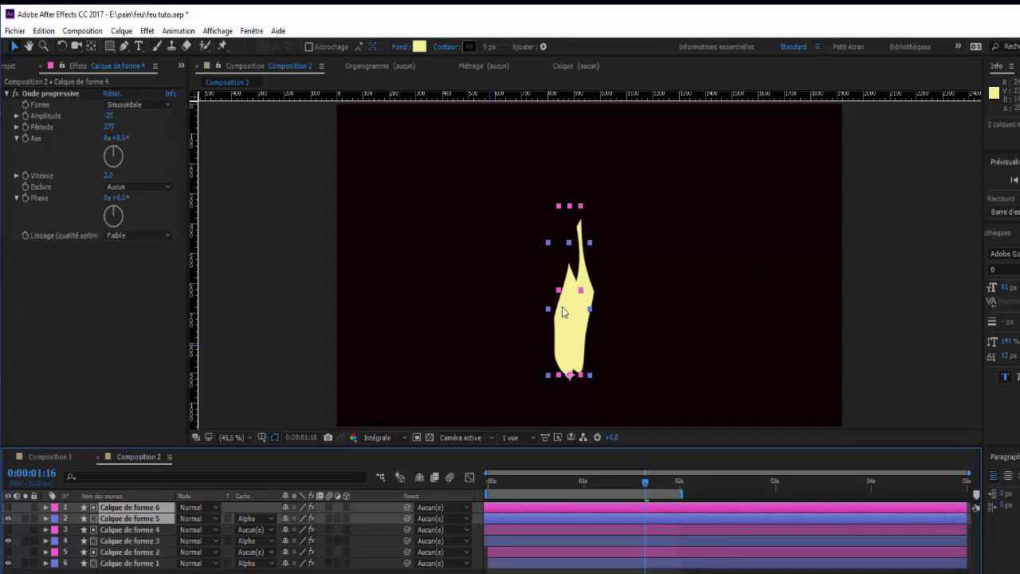
# - Nudge the new flame pair slightly right and shift it earlier in time
pyautogui.press('Right')
pyautogui.press('Right')
pyautogui.press('Right')
pyautogui.press('Right')
pyautogui.press('Right')
pyautogui.press('Right')
pyautogui.press('Right')
pyautogui.press('Right')
pyautogui.press('Right')
pyautogui.press('Right')
pyautogui.press('Right')
pyautogui.press('Right')
pyautogui.press('Right')
pyautogui.press('Right')
pyautogui.press('Right')
pyautogui.press('Right')
pyautogui.press('Right')
pyautogui.press('Right')
pyautogui.press('Right')
pyautogui.press('Right')
pyautogui.press('Right')
pyautogui.press('Right')
pyautogui.press('Right')
pyautogui.press('Right')
pyautogui.press('Right')
pyautogui.press('Right')
pyautogui.press('Right')
pyautogui.press('Right')
pyautogui.press('Right')
pyautogui.press('Right')
pyautogui.press('Right')
pyautogui.press('Right')
pyautogui.press('Right')
pyautogui.press('Right')
pyautogui.press('Right')
pyautogui.press('Right')
pyautogui.press('Right')
pyautogui.press('Right')
pyautogui.press('Right')
pyautogui.press('Right')
pyautogui.press('Right')
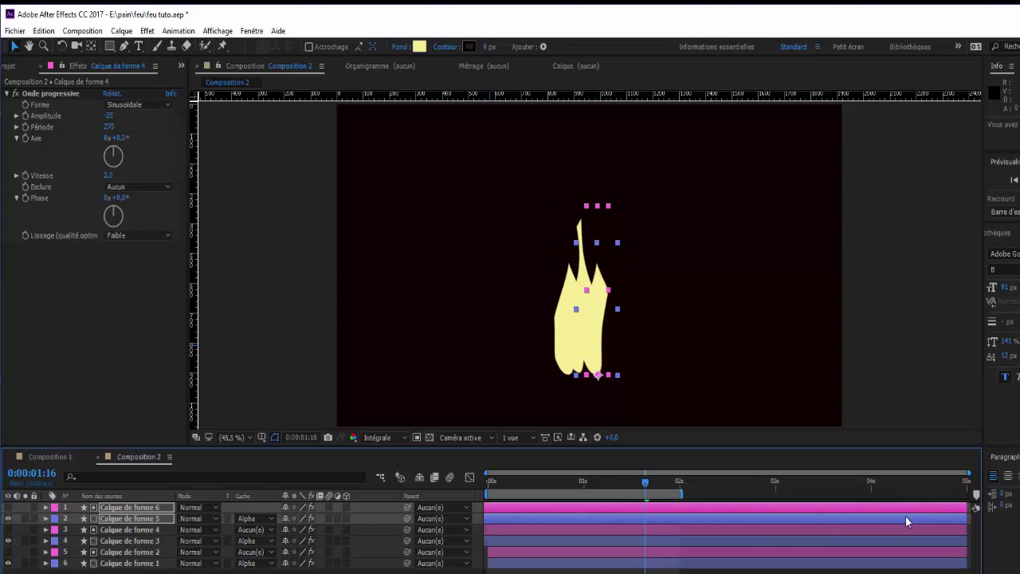
pyautogui.moveTo(906, 509); pyautogui.dragTo(861, 513)
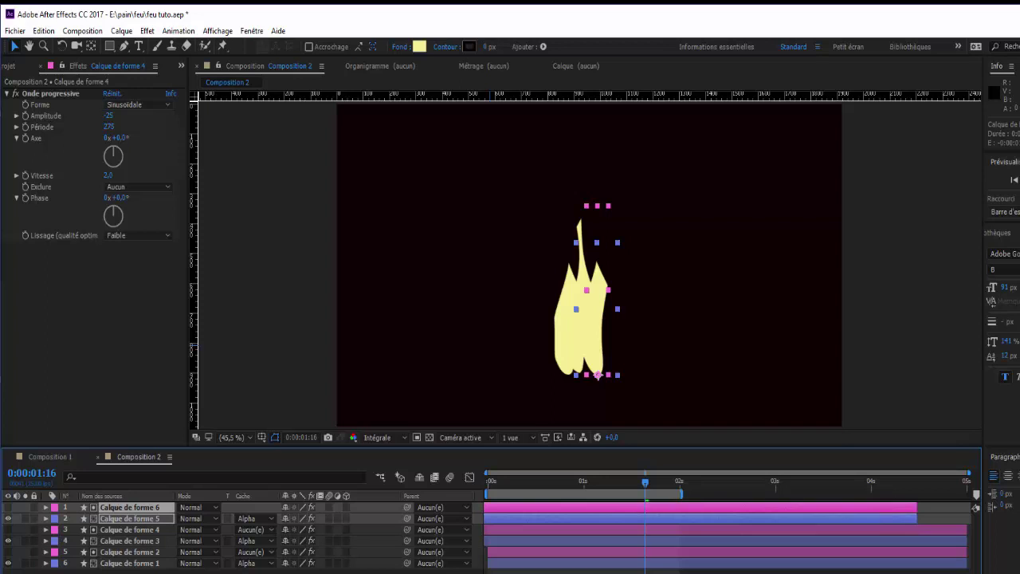
pyautogui.hotkey('ctrl', 'shift', 'a')
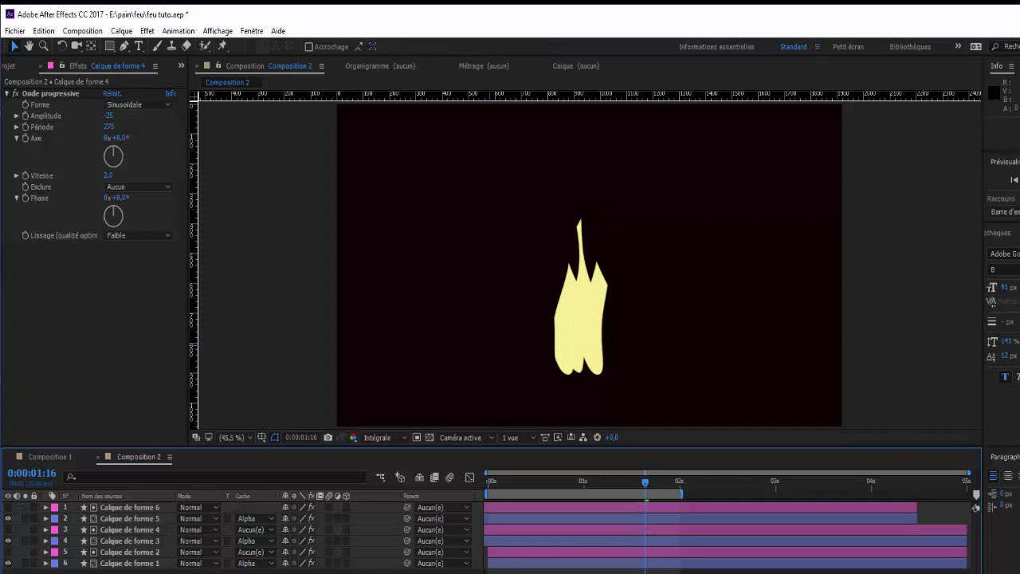
# - Preview the animation from the start, then select the outer flame layer Calque de forme 1
pyautogui.moveTo(646, 483); pyautogui.dragTo(255, 515)
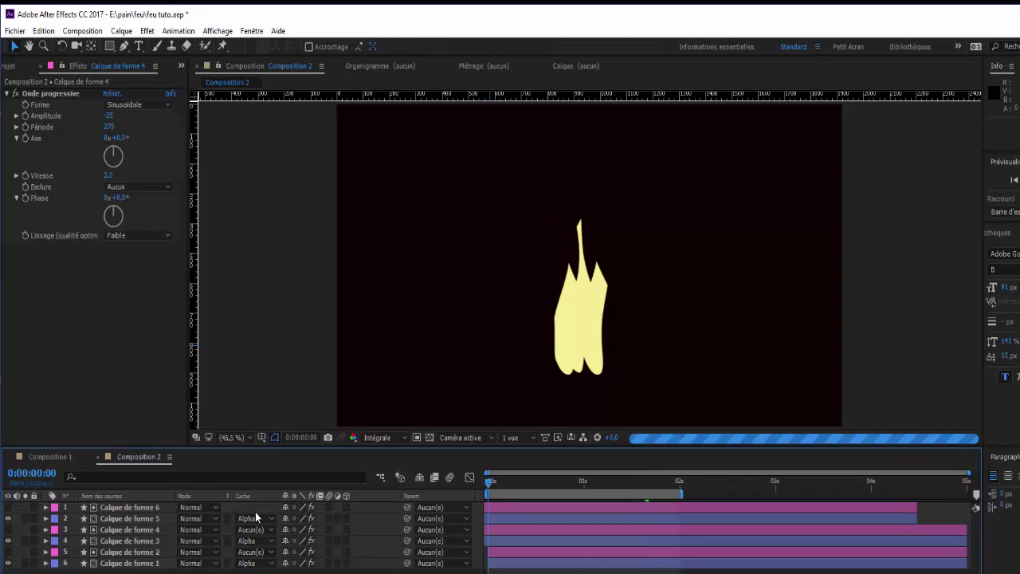
pyautogui.press('space')
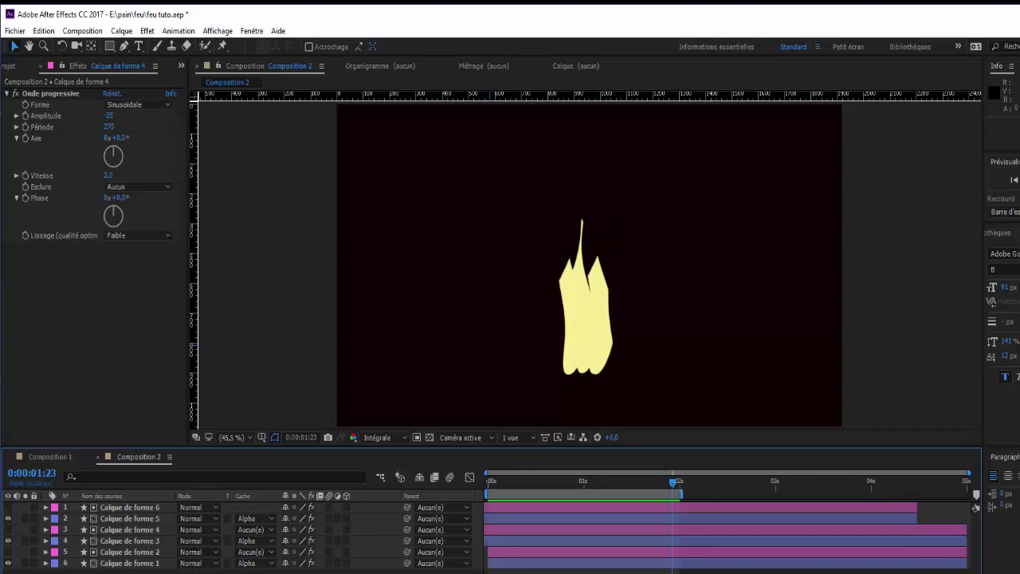
pyautogui.click(116, 562)
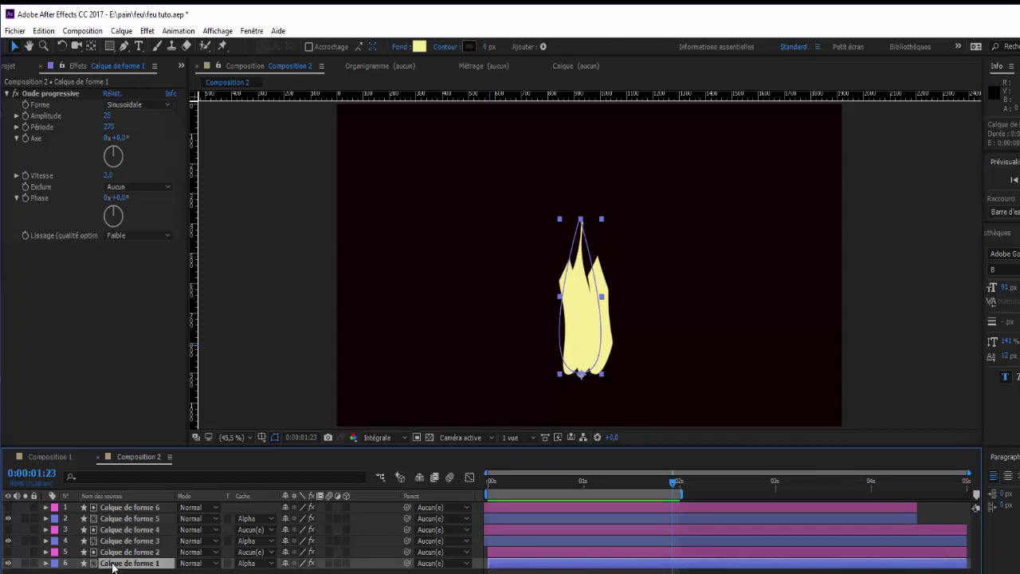
# - Duplicate Calque de forme 1, move the copy to the top, shorten it to 93% height and nudge it
pyautogui.hotkey('ctrl', 'd')
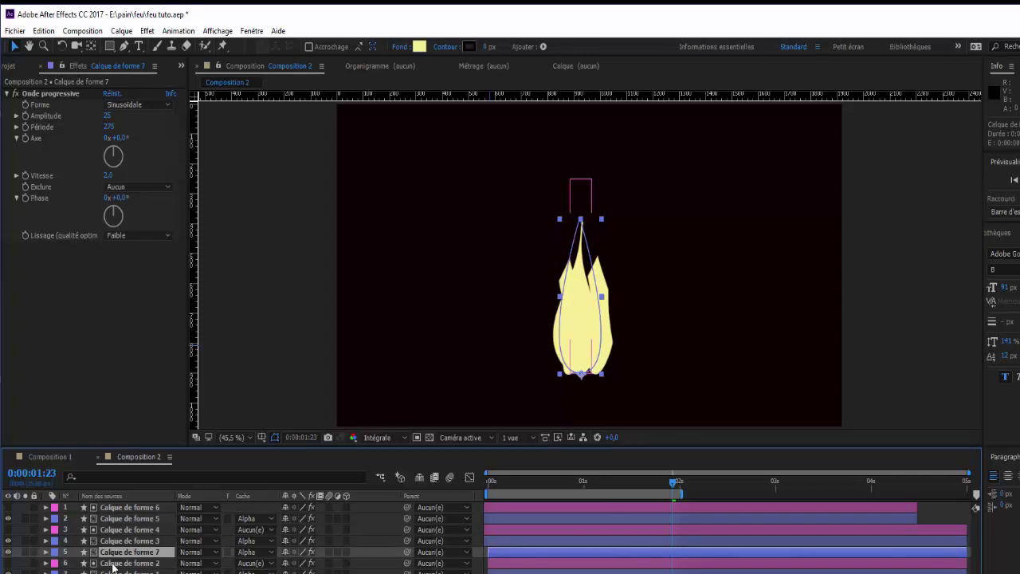
pyautogui.hotkey('ctrl', ']')
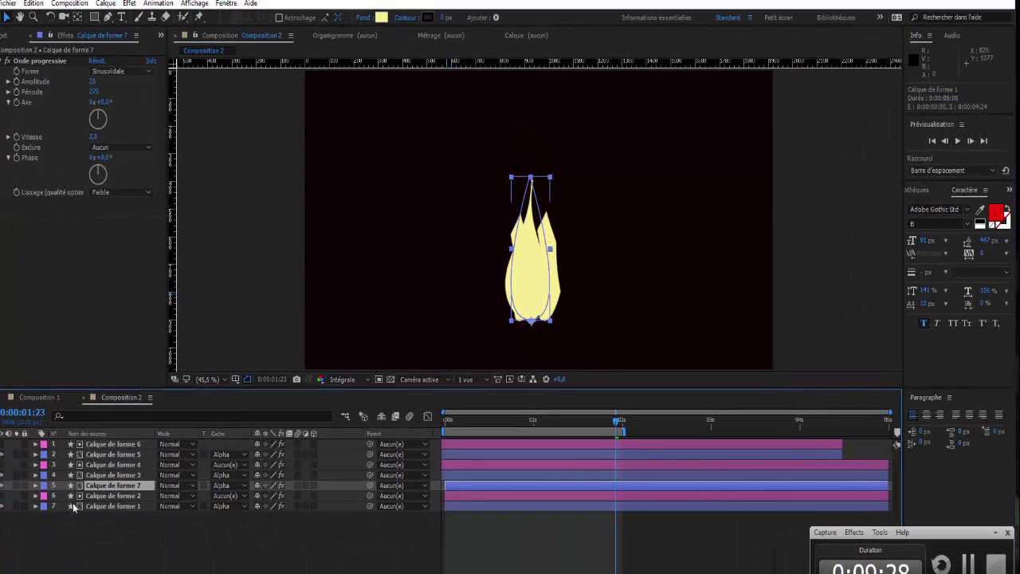
pyautogui.moveTo(105, 488); pyautogui.dragTo(105, 442)
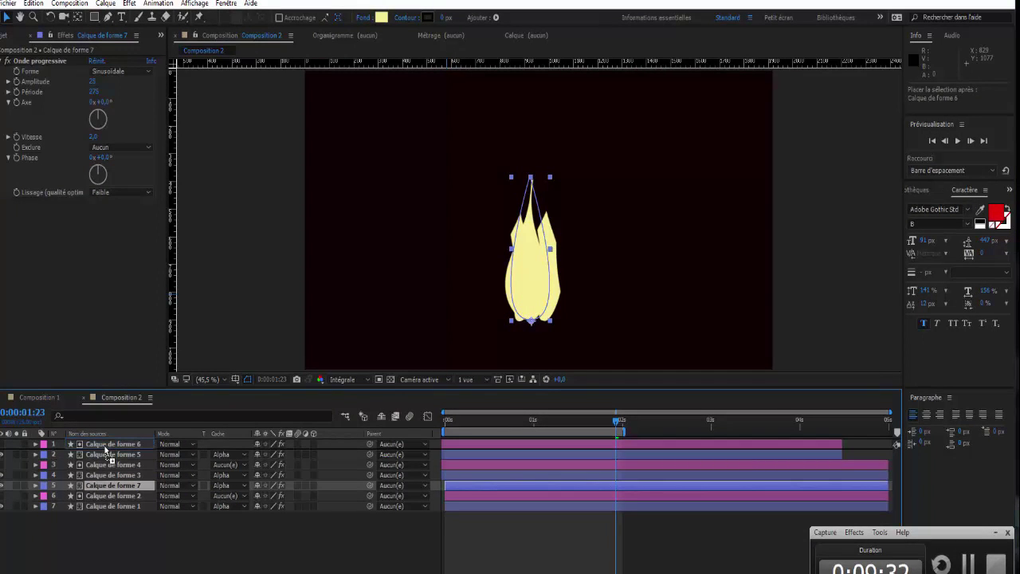
pyautogui.moveTo(105, 442); pyautogui.dragTo(106, 452)
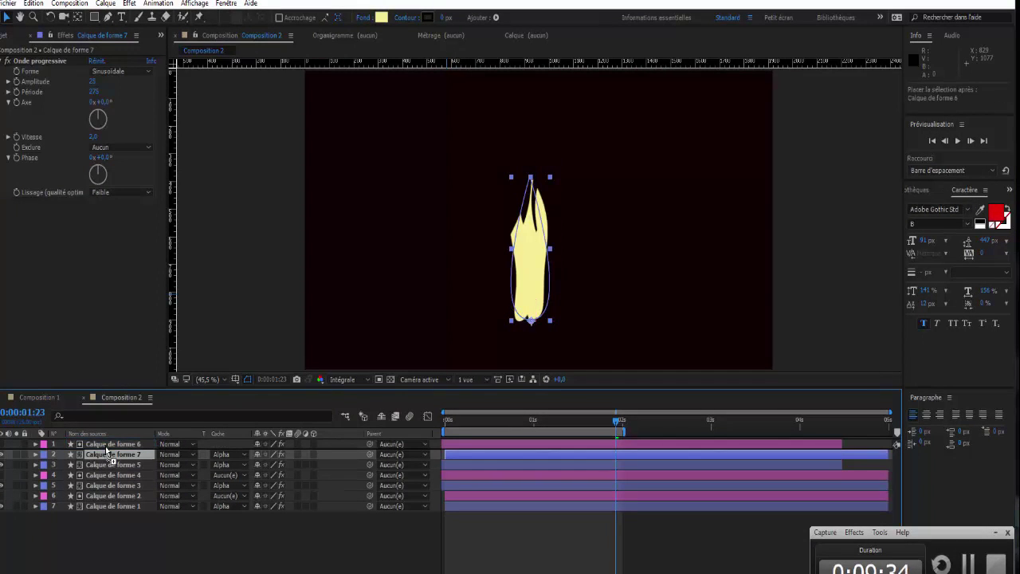
pyautogui.moveTo(109, 458); pyautogui.dragTo(109, 441)
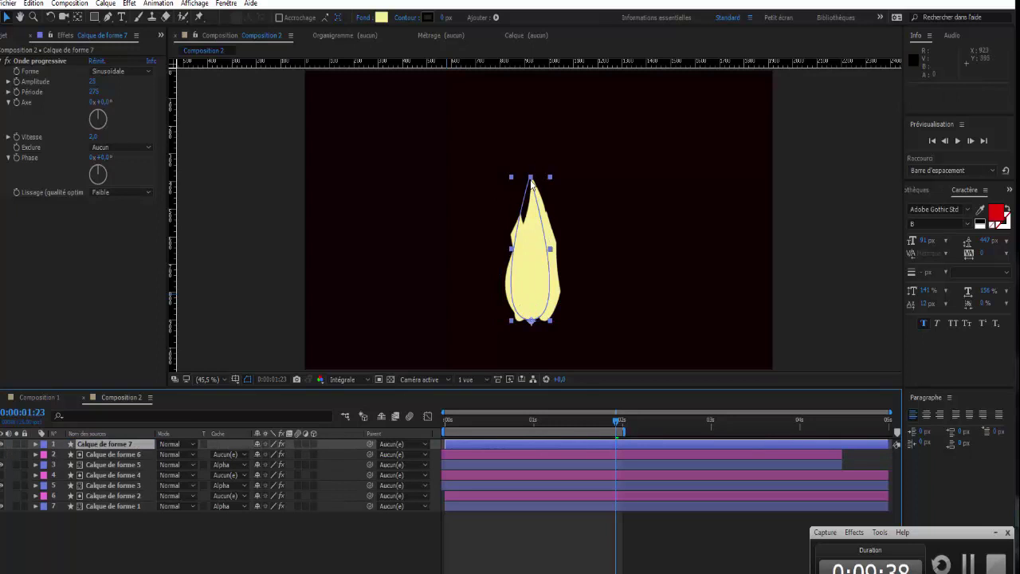
pyautogui.moveTo(531, 177); pyautogui.dragTo(528, 254)
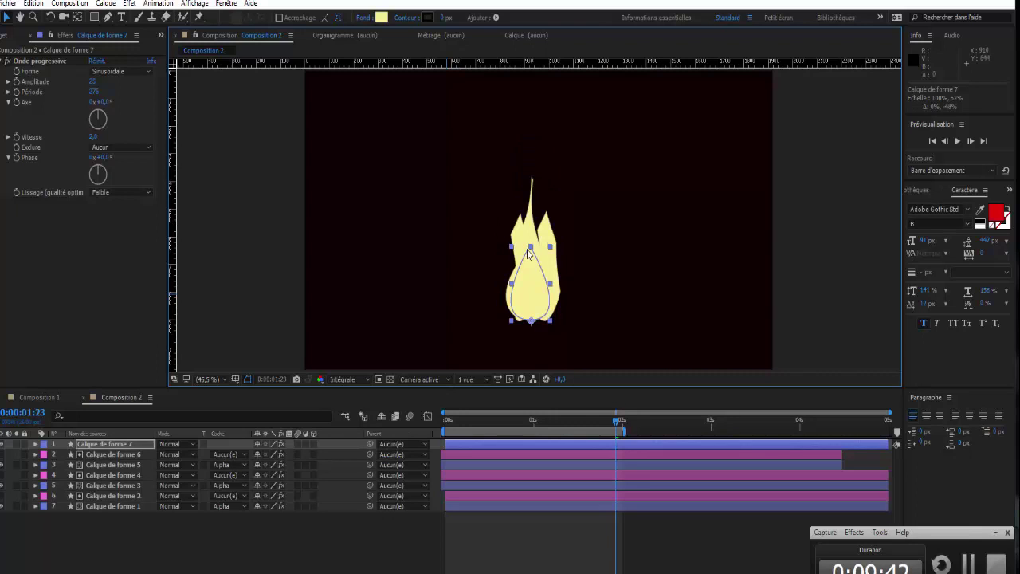
pyautogui.moveTo(534, 295); pyautogui.dragTo(536, 297)
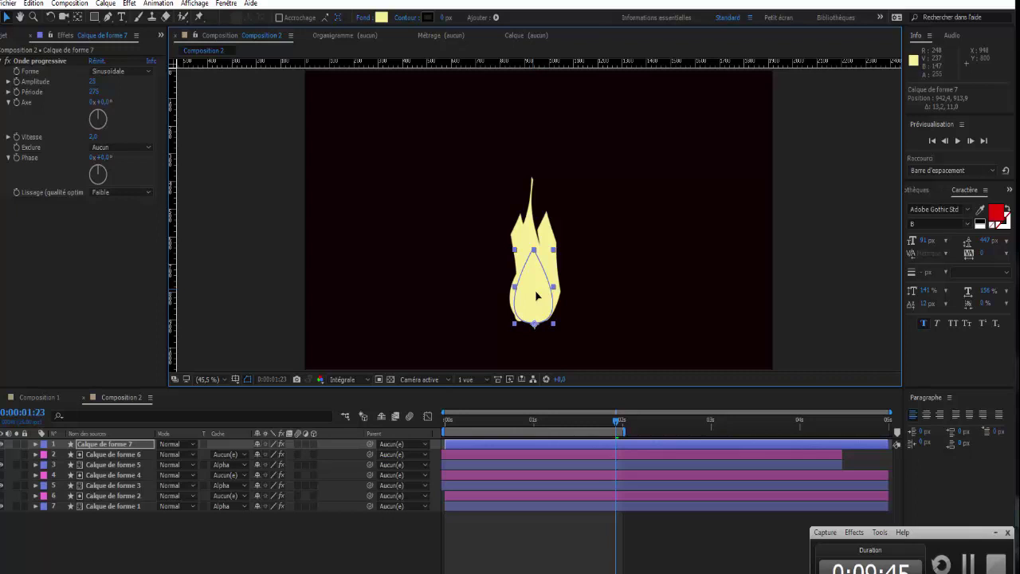
# - Set the Onde progressive wave amplitude to 15
pyautogui.click(93, 83)
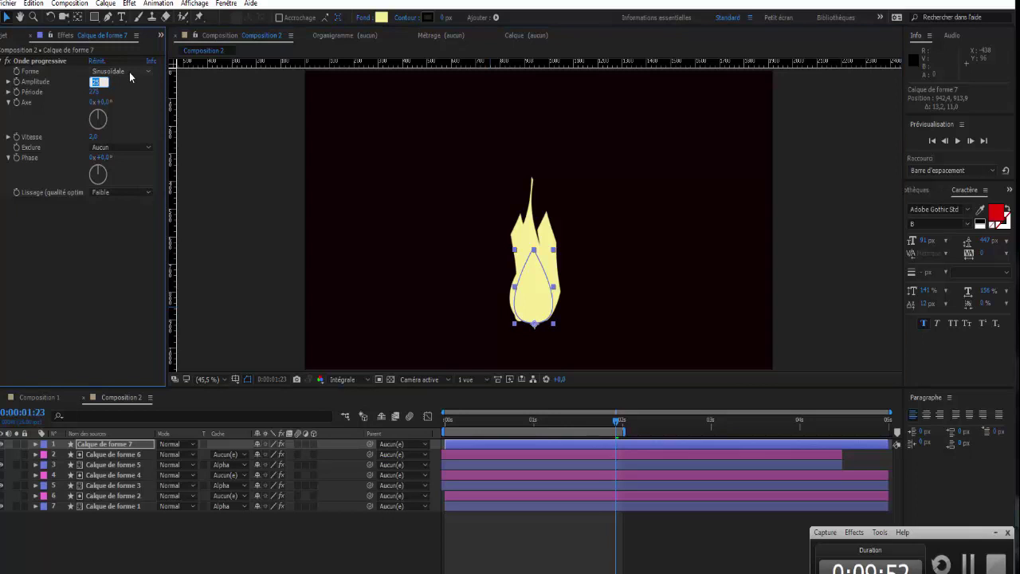
pyautogui.write('15')
pyautogui.press('Return')
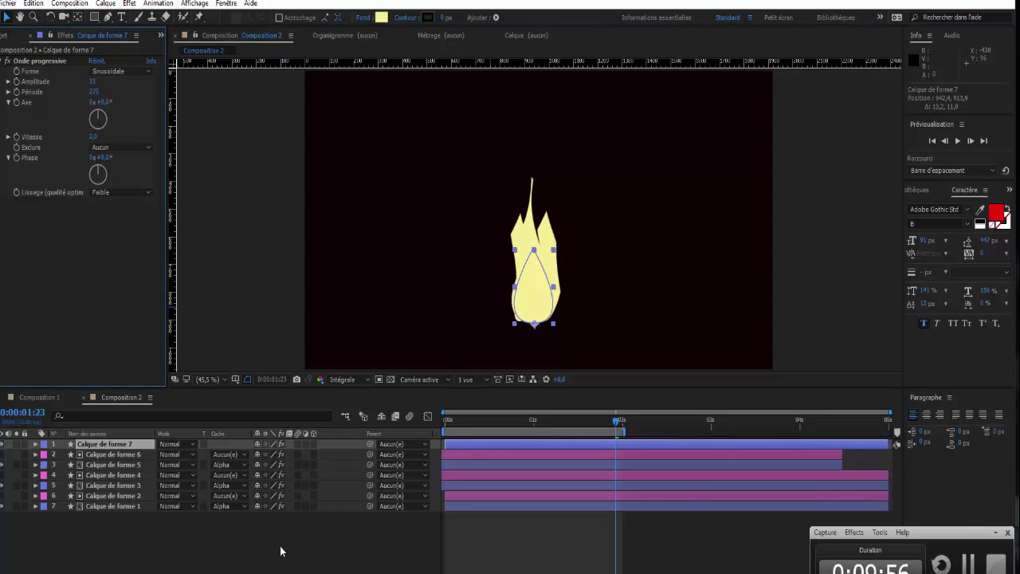
pyautogui.click(278, 563)
# - Preview the animation, then select the inner flame layer Calque de forme 7
pyautogui.press('space')
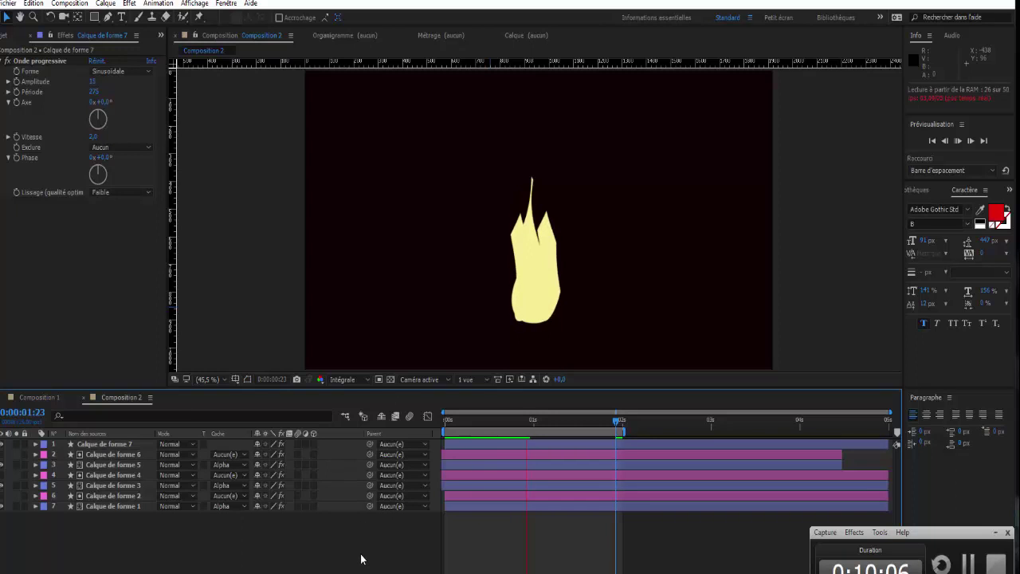
pyautogui.press('space')
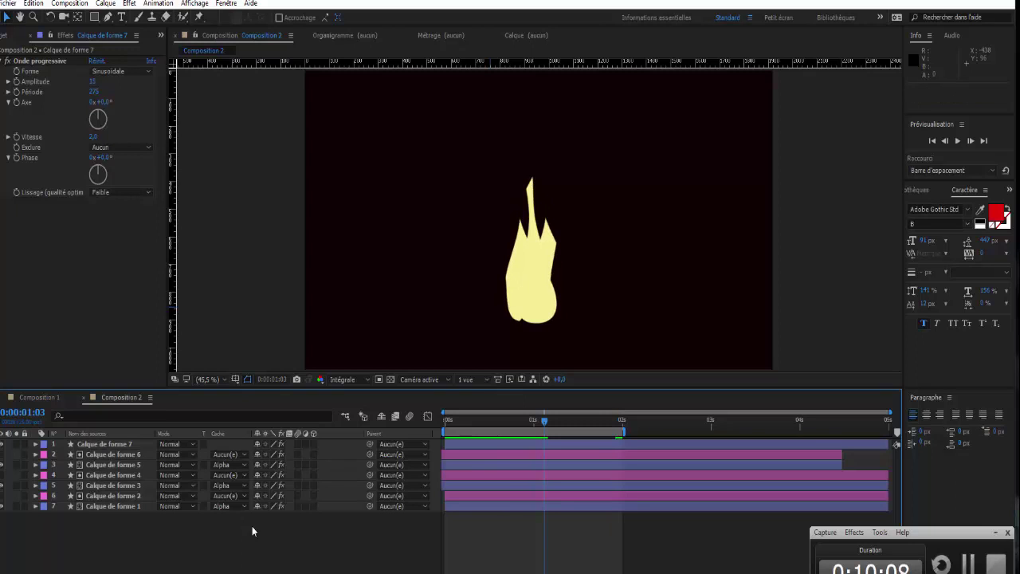
pyautogui.click(120, 447)
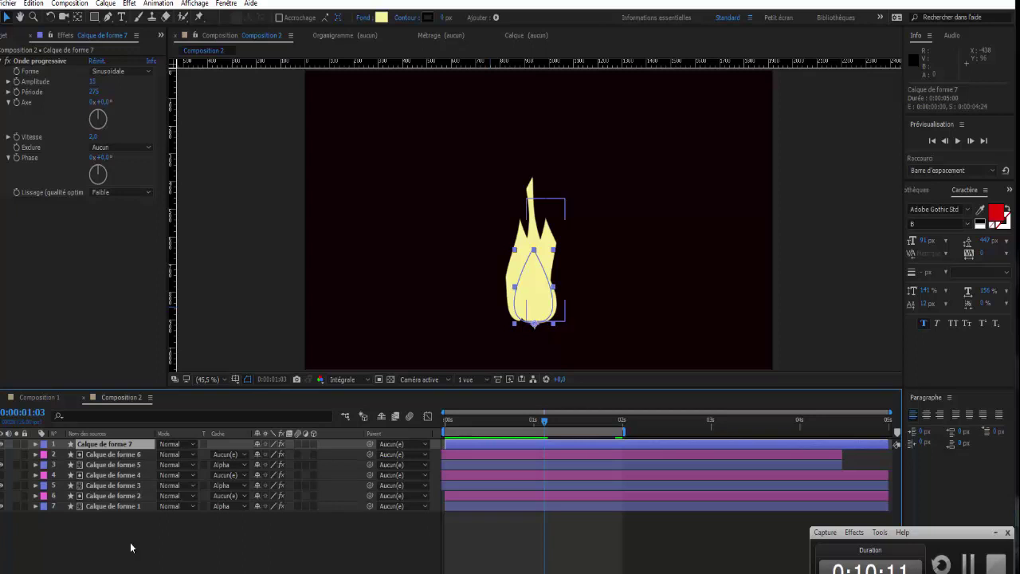
# - Precompose all seven flame layers as 'feu' and draw a rectangular mask over the flame's base
pyautogui.keyDown('shift'); pyautogui.click(105, 508); pyautogui.keyUp('shift')
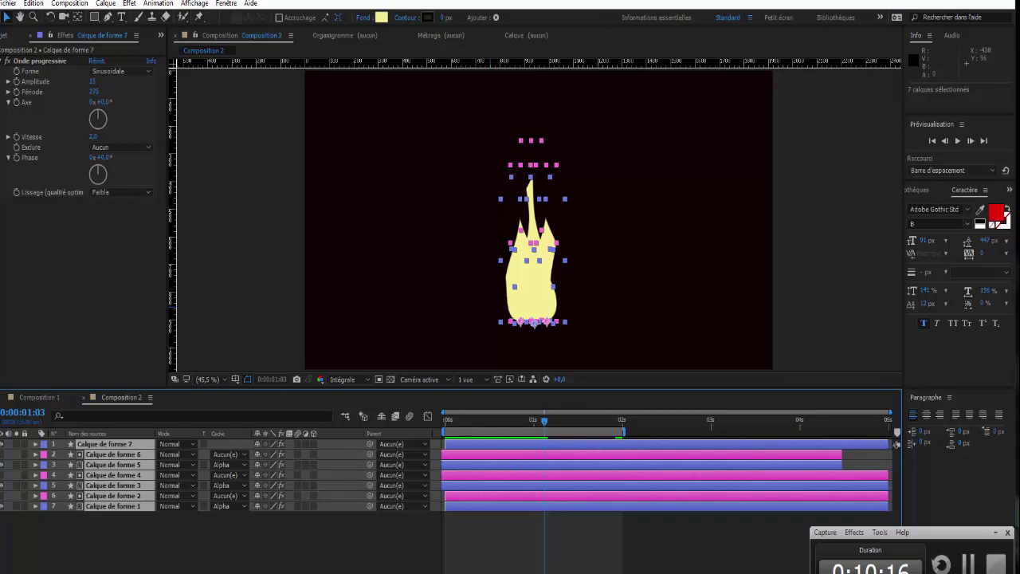
pyautogui.click(104, 4)
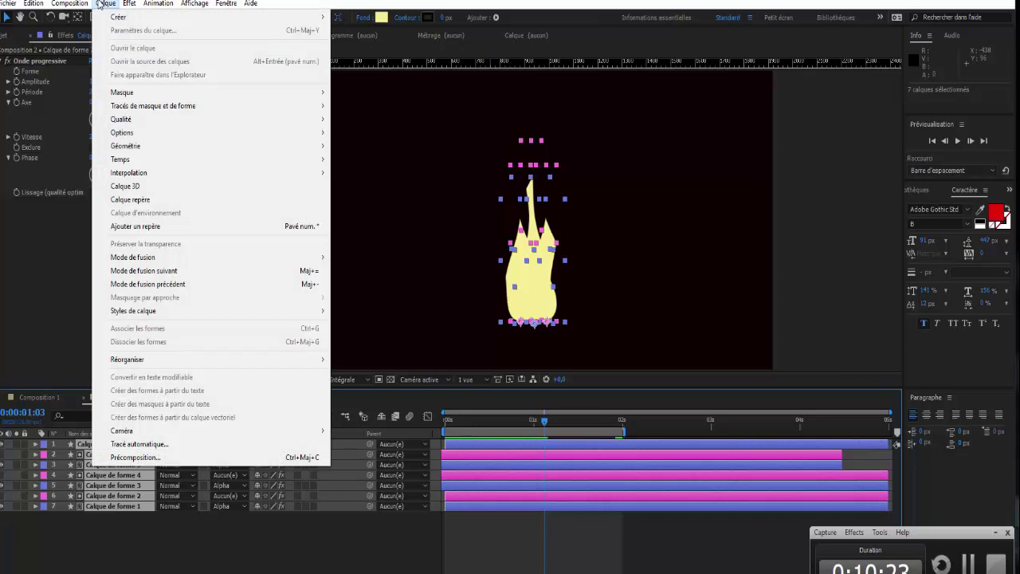
pyautogui.click(127, 458)
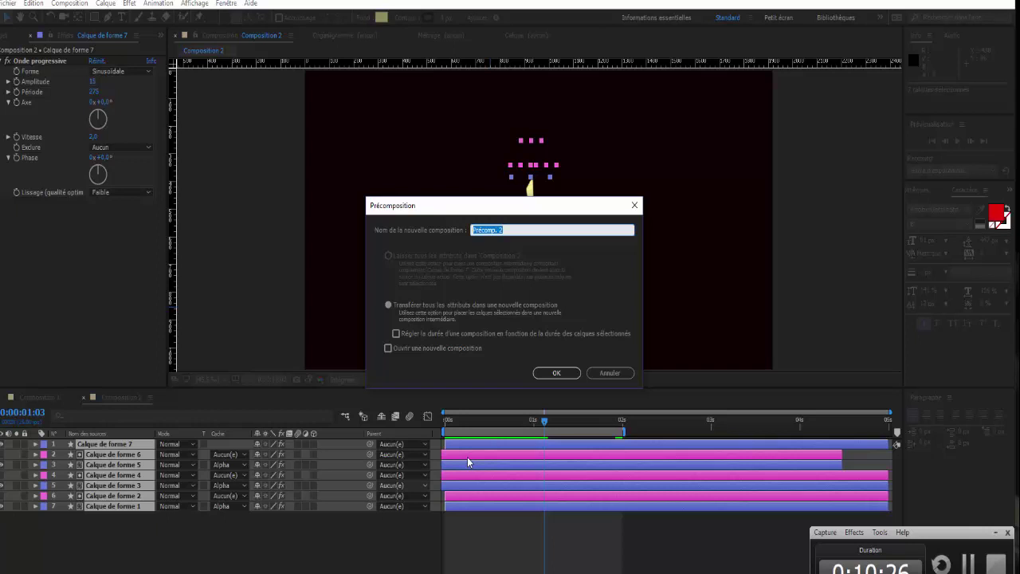
pyautogui.write('feu')
pyautogui.press('Return')
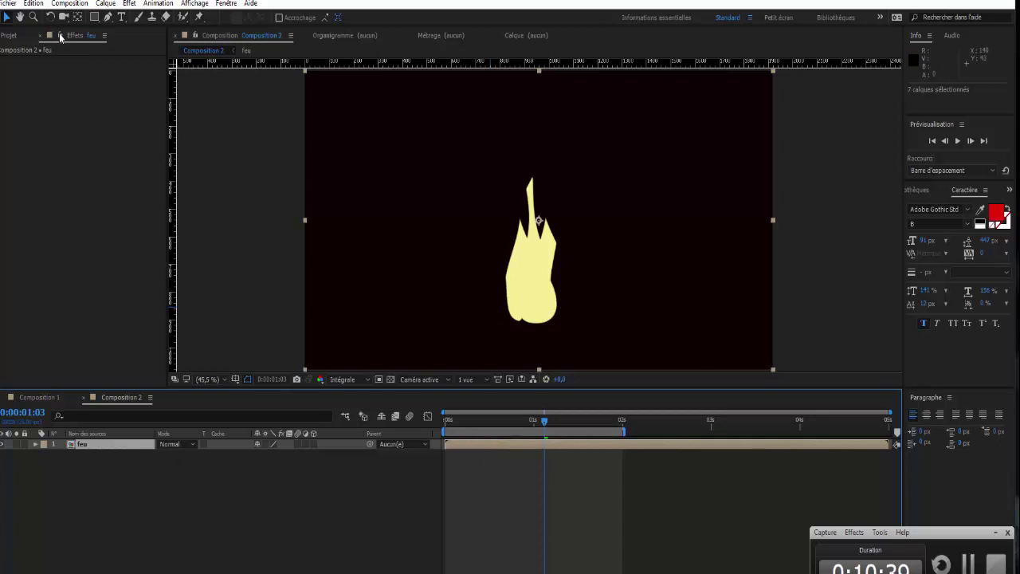
pyautogui.click(96, 17)
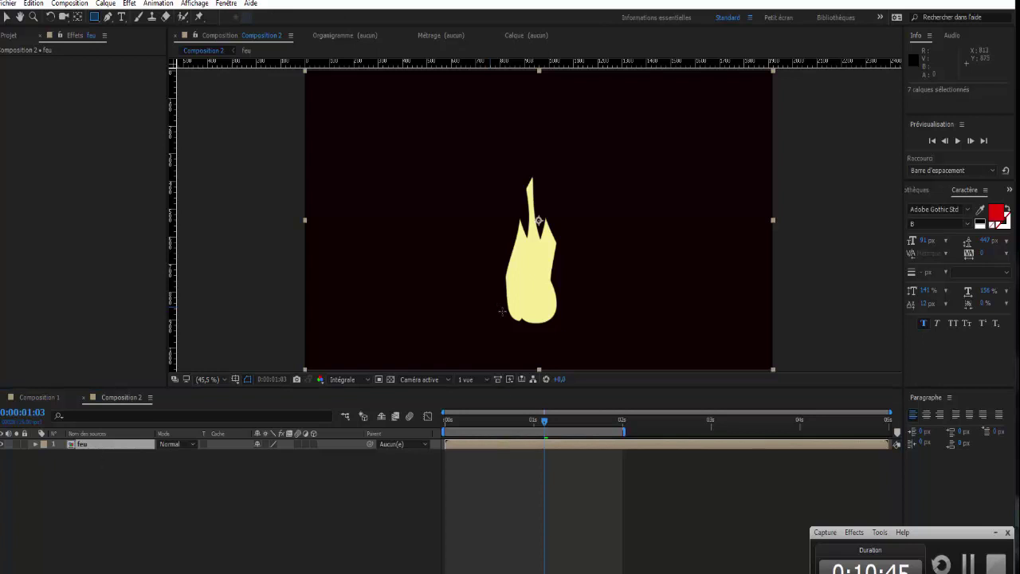
pyautogui.moveTo(502, 311); pyautogui.dragTo(560, 327)
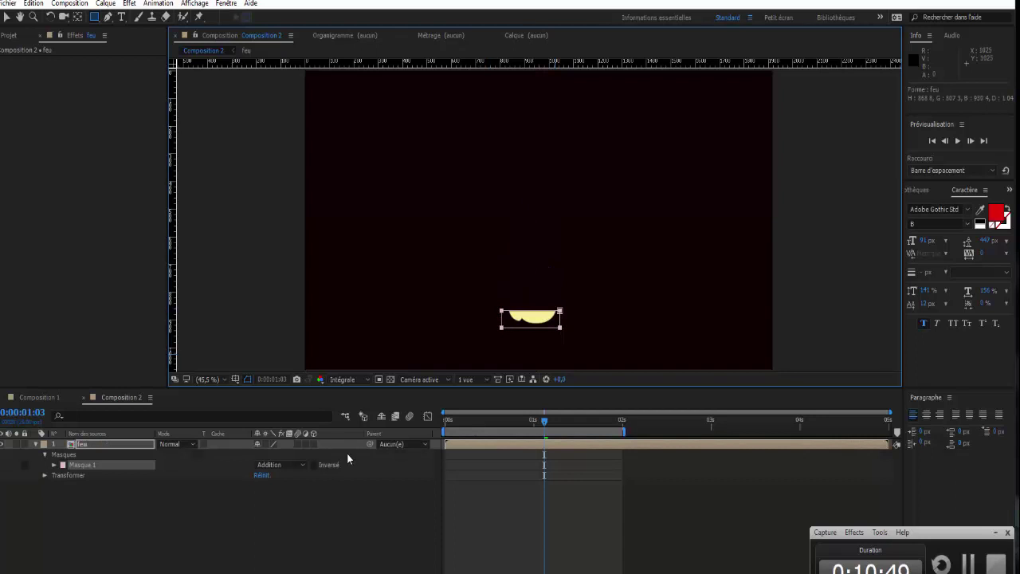
# - Switch Masque 1's mode from Addition to Soustraction so the flame ends flat
pyautogui.click(304, 464)
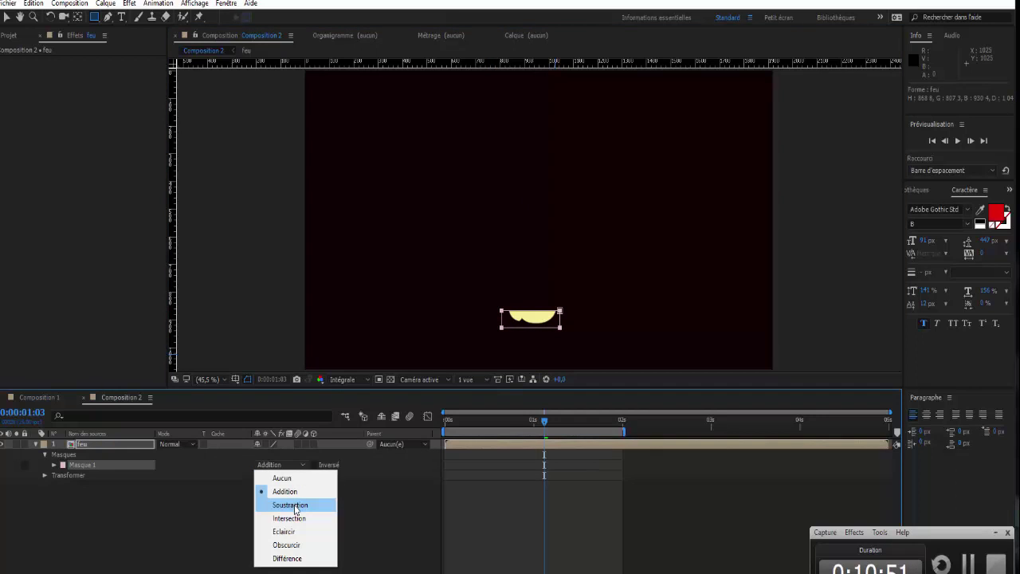
pyautogui.click(295, 505)
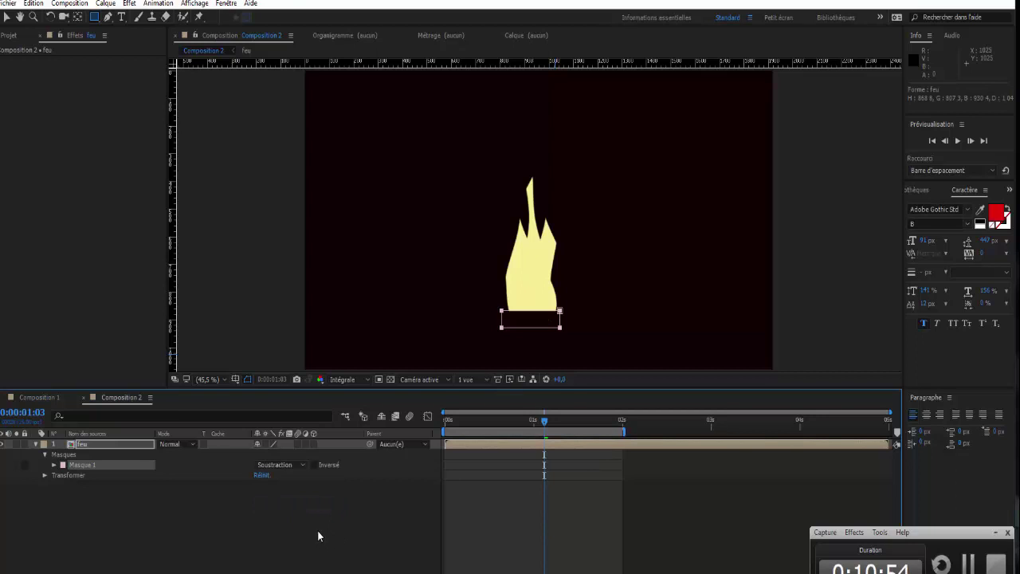
pyautogui.click(304, 507)
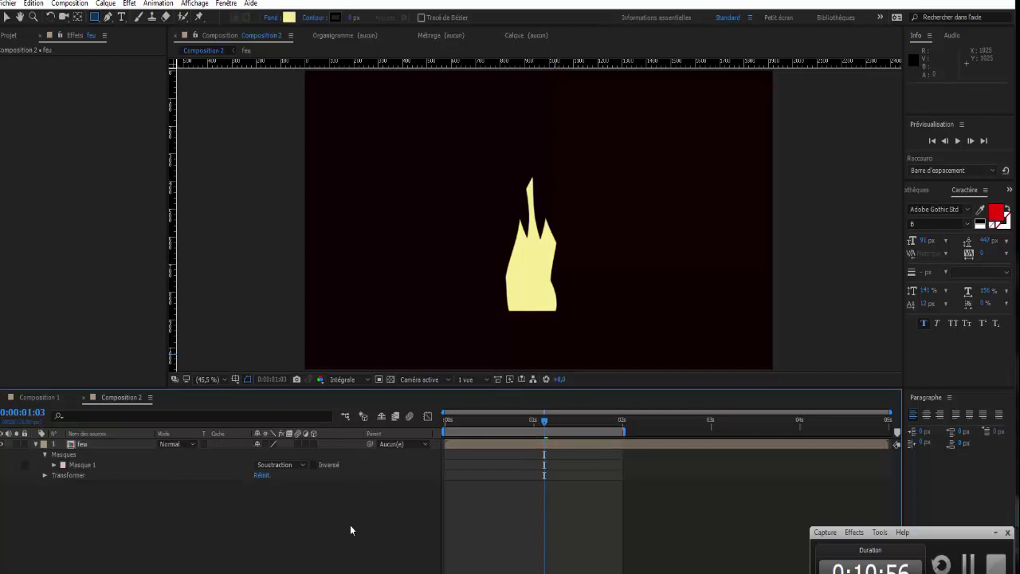
# - Apply the Lueur diffuse glow effect to the feu layer
pyautogui.click(129, 3)
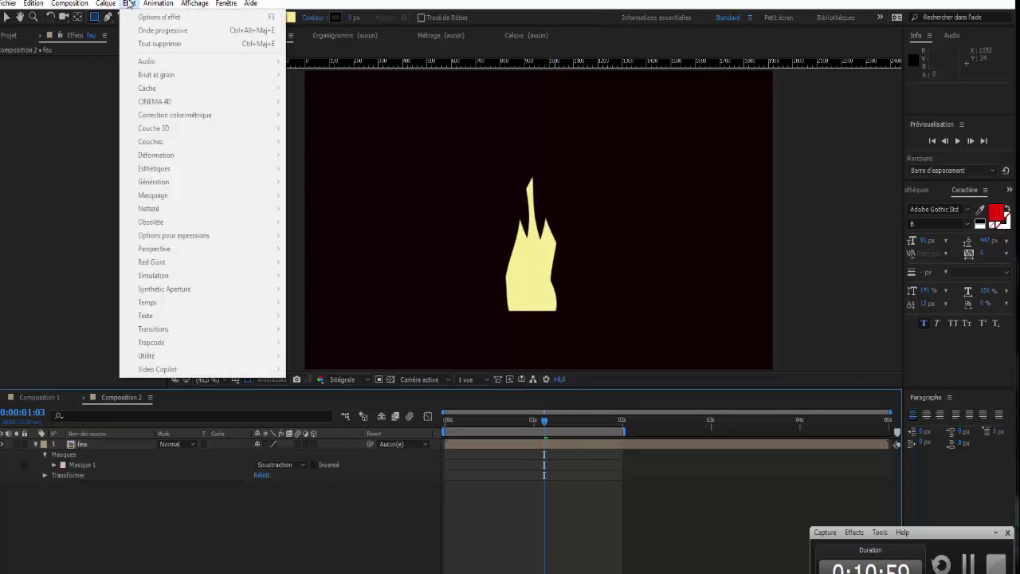
pyautogui.click(110, 442)
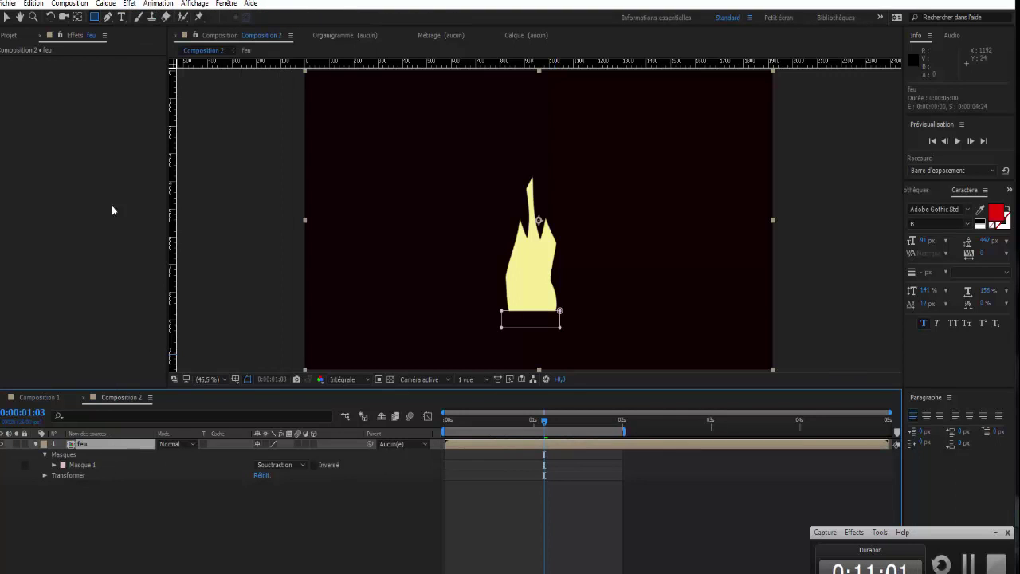
pyautogui.click(125, 5)
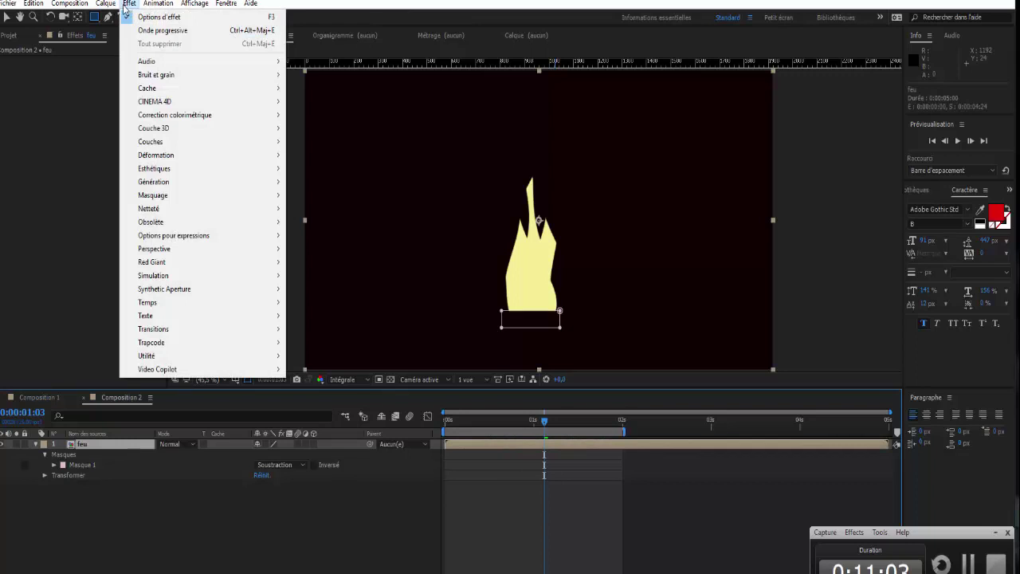
pyautogui.moveTo(182, 169)
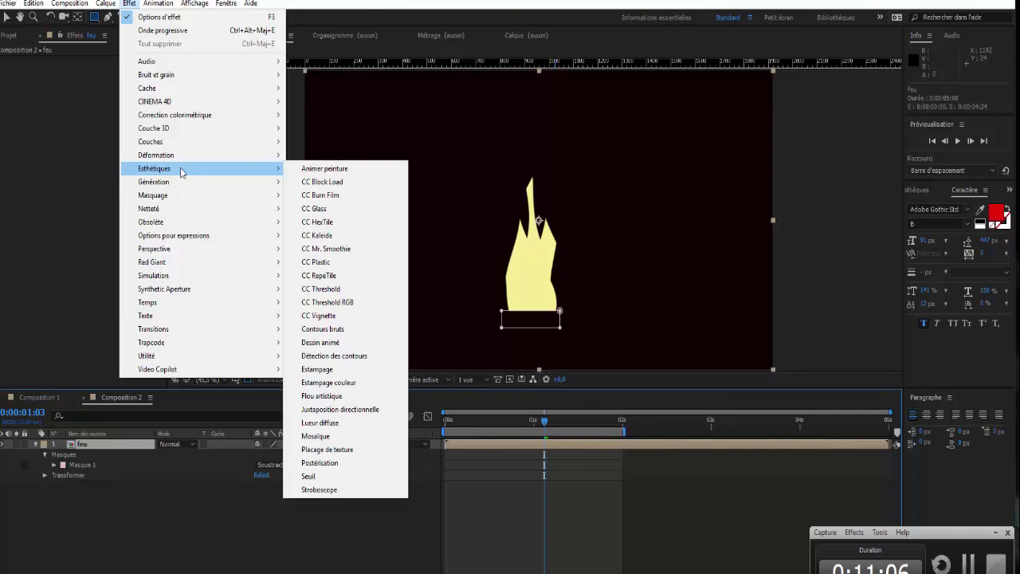
pyautogui.click(311, 424)
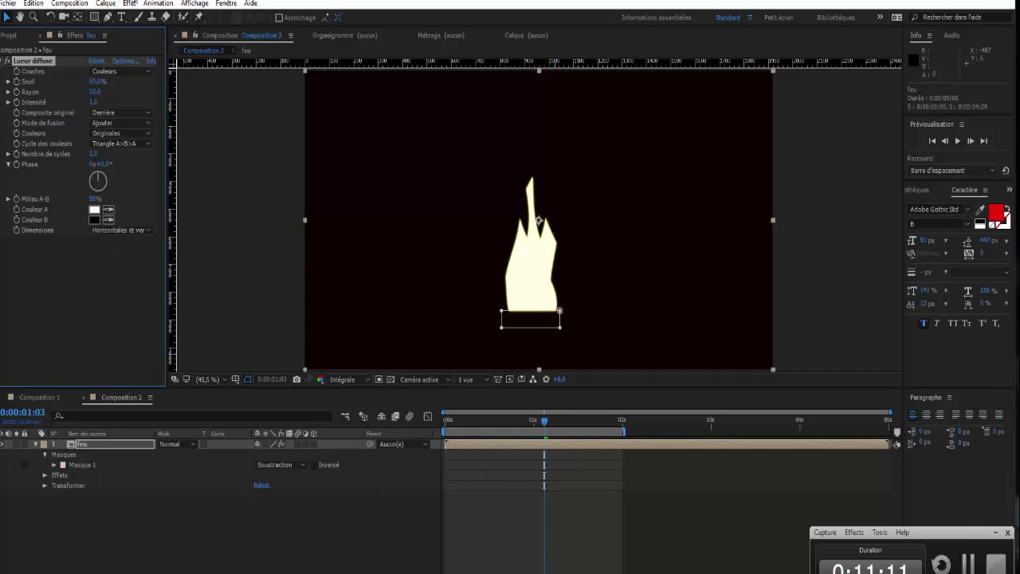
# - Set the glow radius to 25 and preview the glowing flame
pyautogui.click(94, 93)
pyautogui.write('25')
pyautogui.press('Return')
pyautogui.press('space')
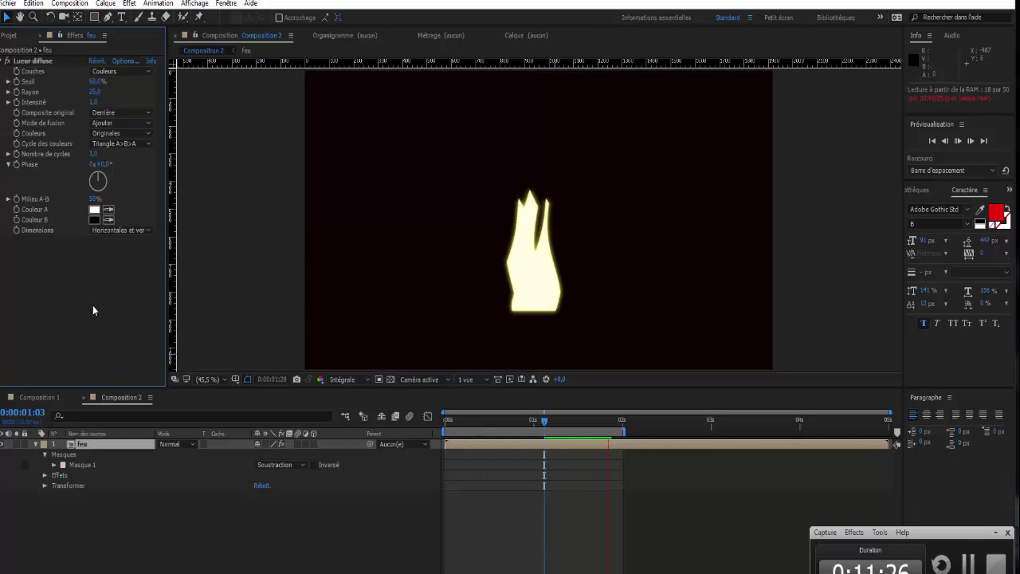
pyautogui.press('space')
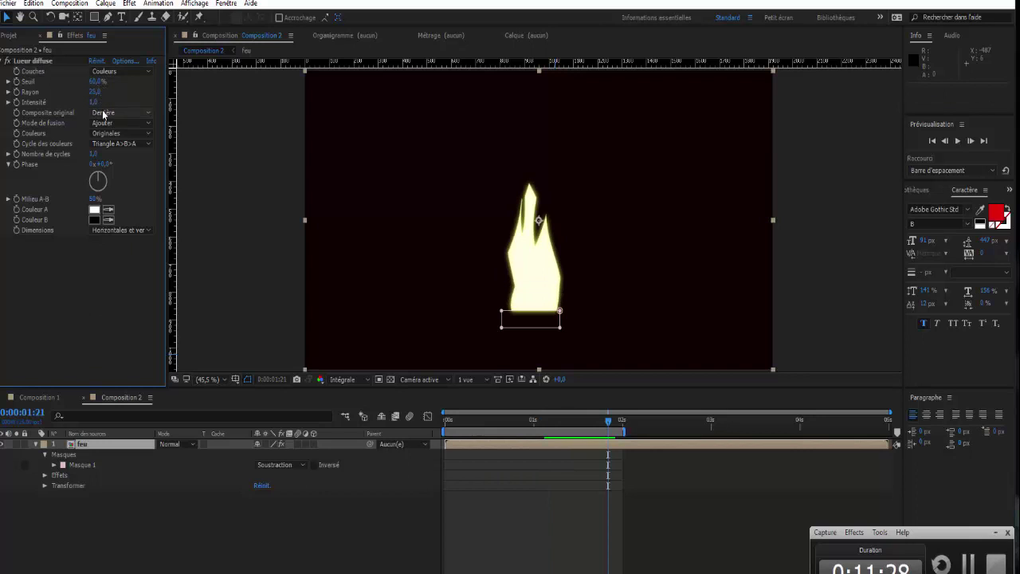
# - Raise the glow to Rayon 35 and Intensité 1,5, preview it, then duplicate the feu layer
pyautogui.moveTo(95, 96); pyautogui.dragTo(102, 92)
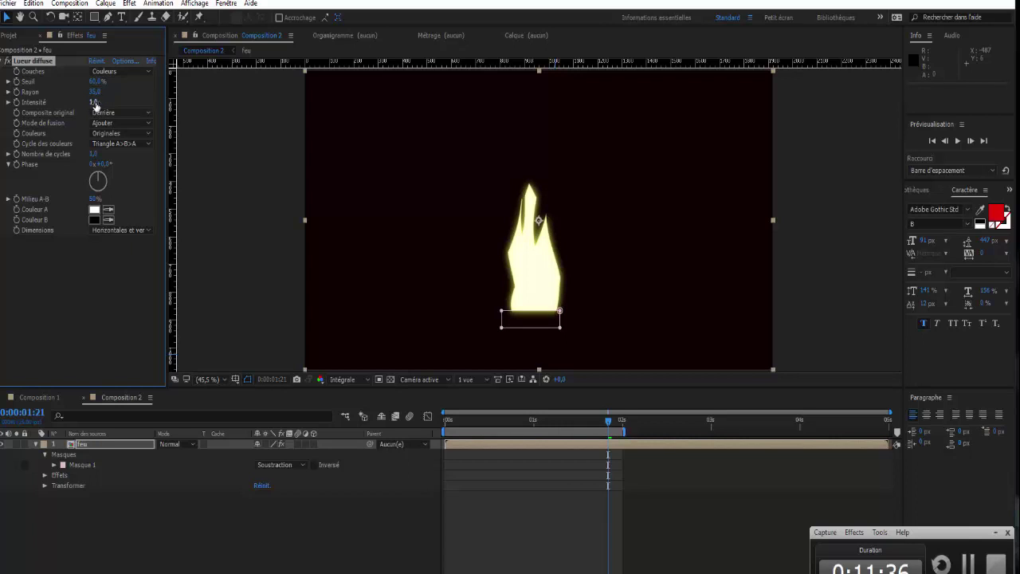
pyautogui.moveTo(107, 103); pyautogui.dragTo(119, 102)
pyautogui.press('space')
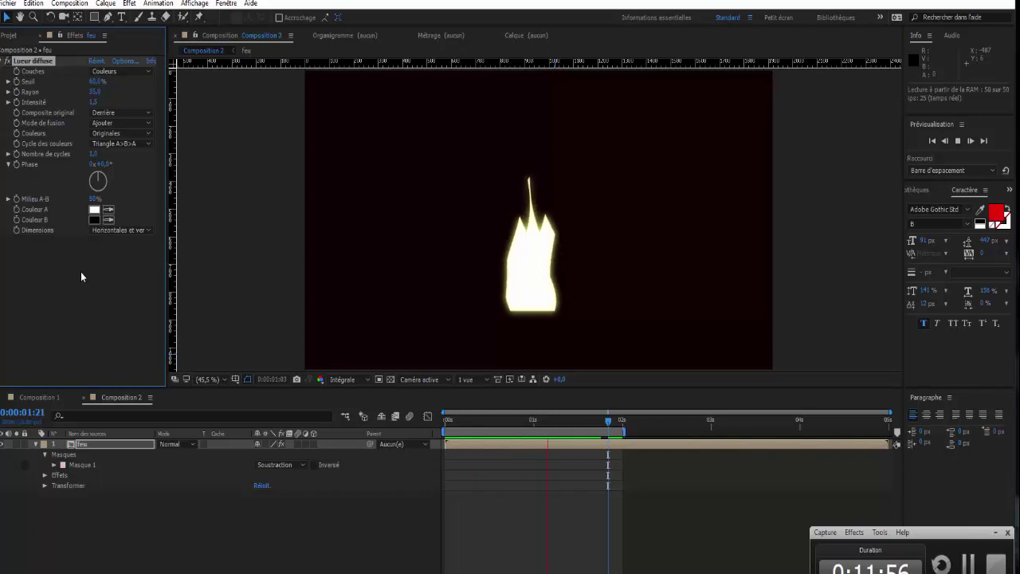
pyautogui.press('space')
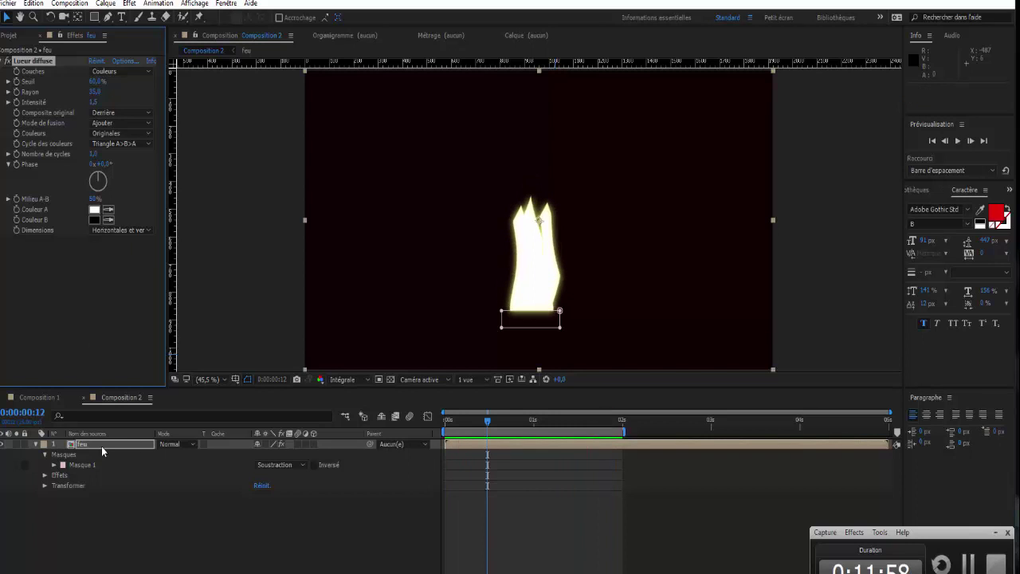
pyautogui.press('Return')
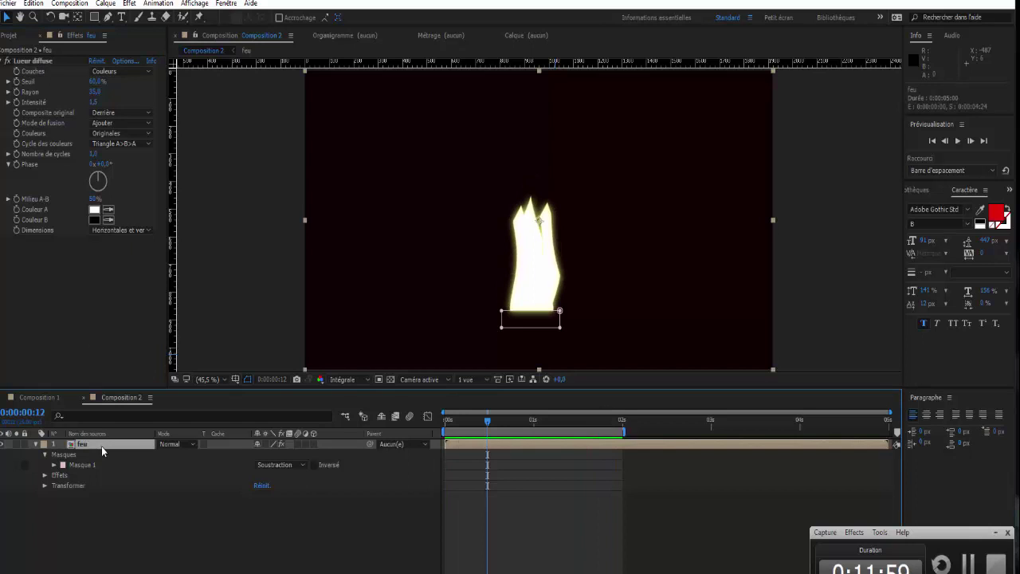
pyautogui.hotkey('ctrl', 'd')
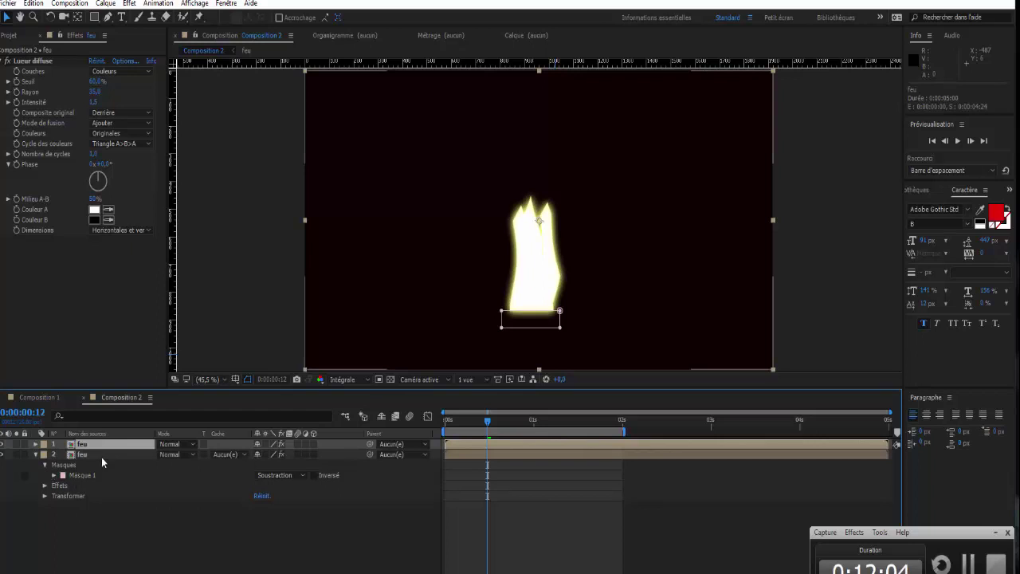
# - Delete the Lueur diffuse glow from the duplicate feu layer
pyautogui.click(35, 445)
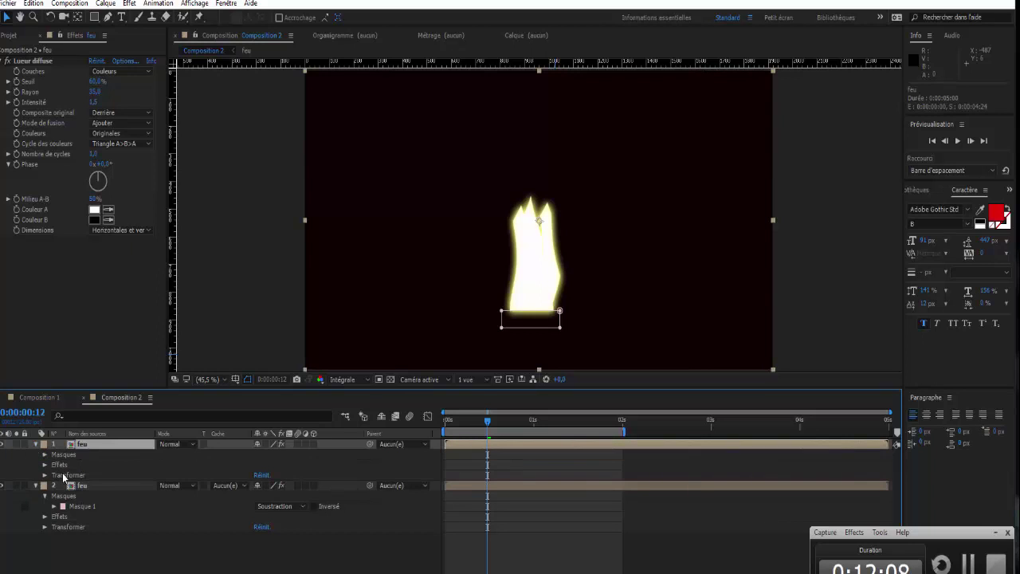
pyautogui.click(59, 465)
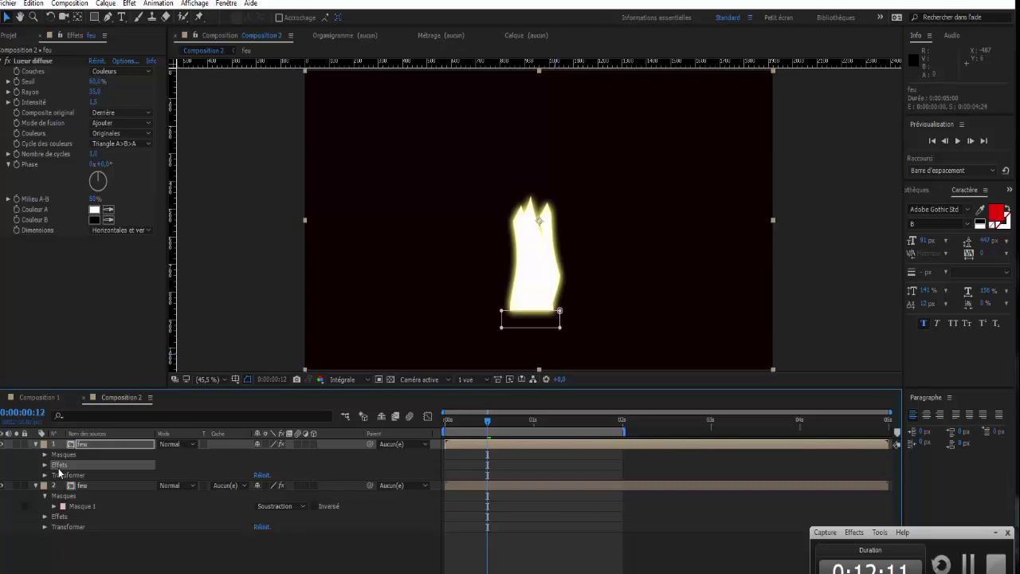
pyautogui.press('Delete')
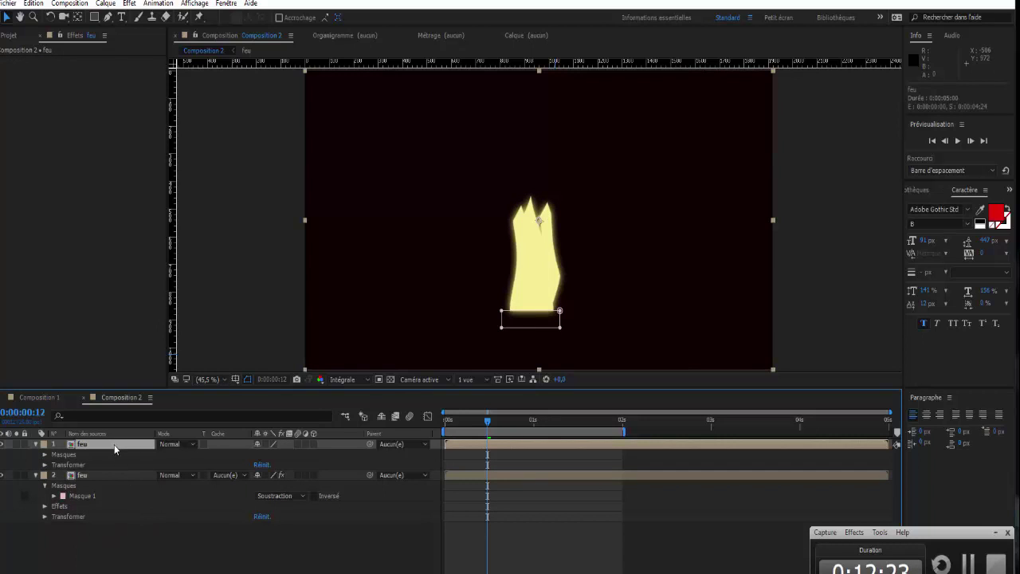
# - Set the duplicate flame's Échelle to 50%
pyautogui.press('s')
pyautogui.click(271, 454)
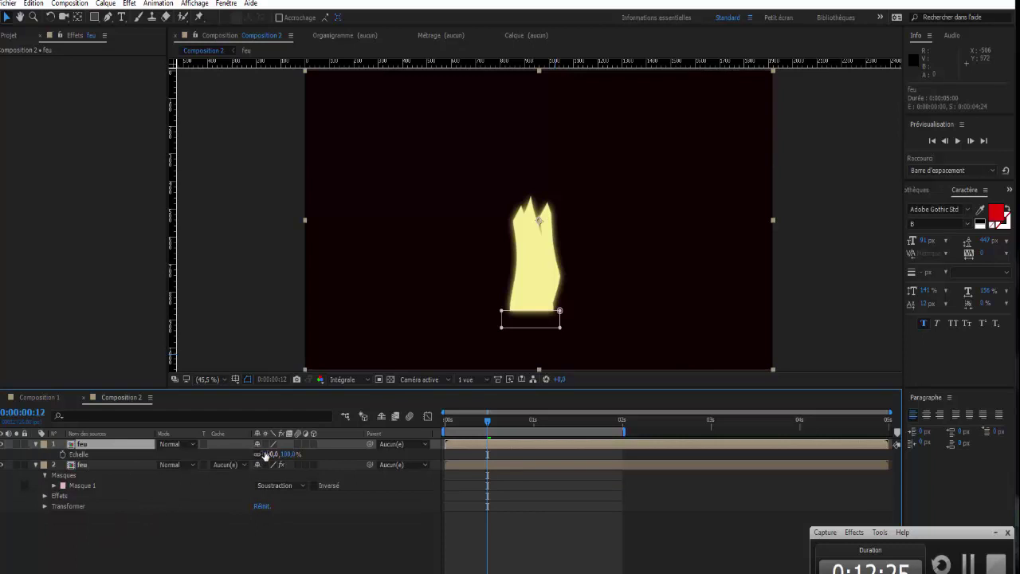
pyautogui.write('50')
pyautogui.press('Return')
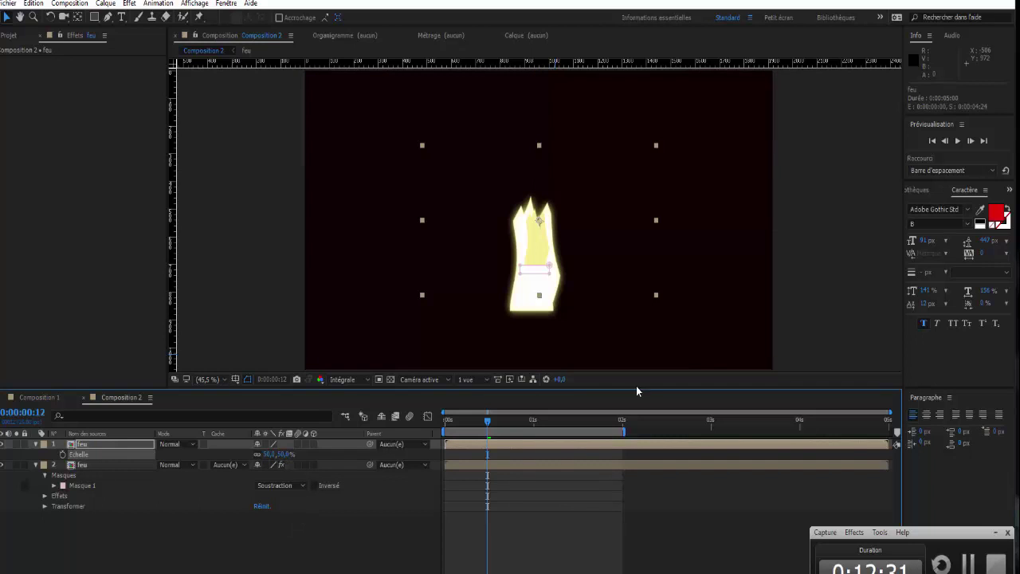
# - Move the small flame down inside the big one and drop its anchor to the base
pyautogui.moveTo(536, 243); pyautogui.dragTo(534, 293)
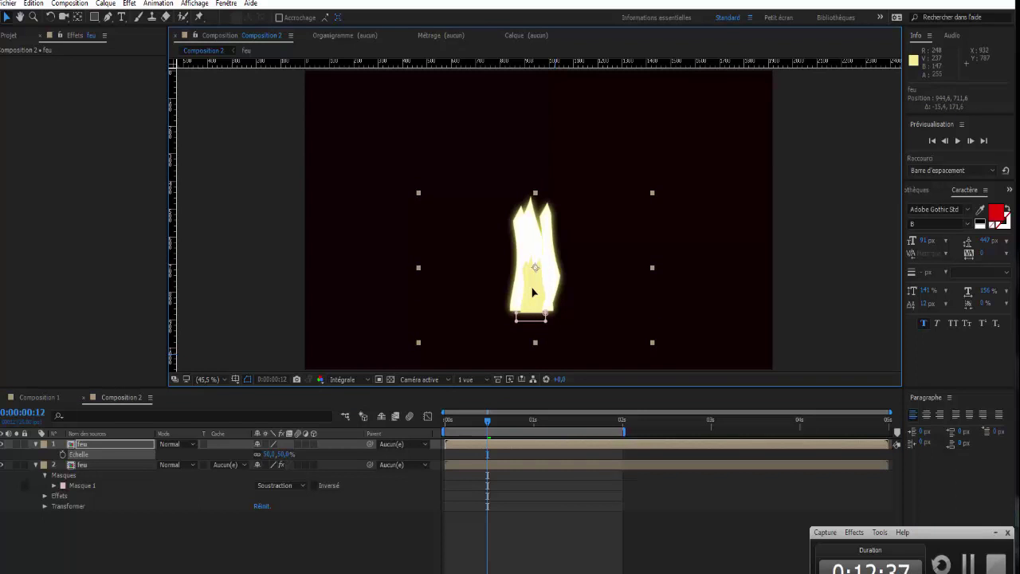
pyautogui.click(76, 17)
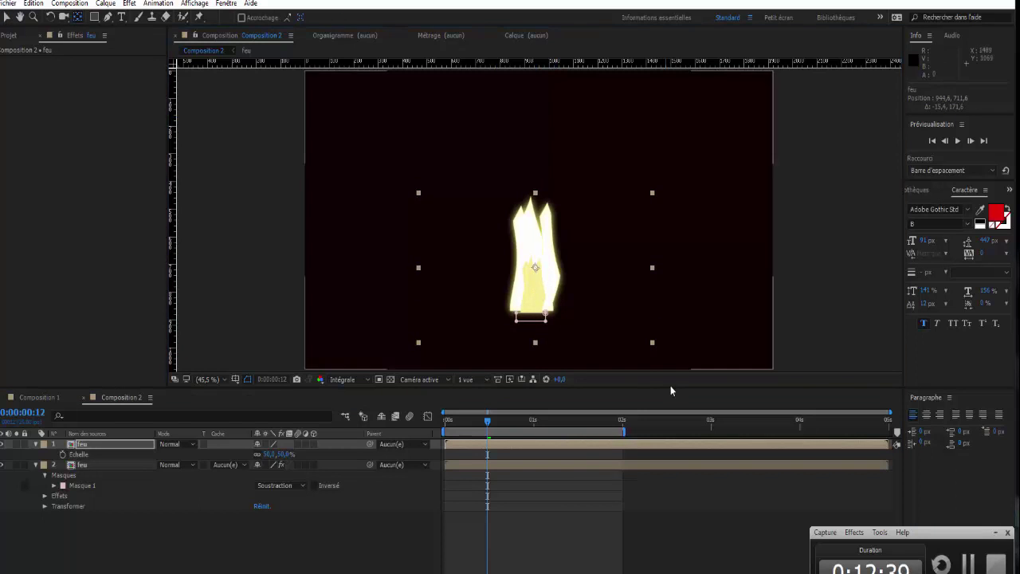
pyautogui.moveTo(535, 268); pyautogui.dragTo(530, 314)
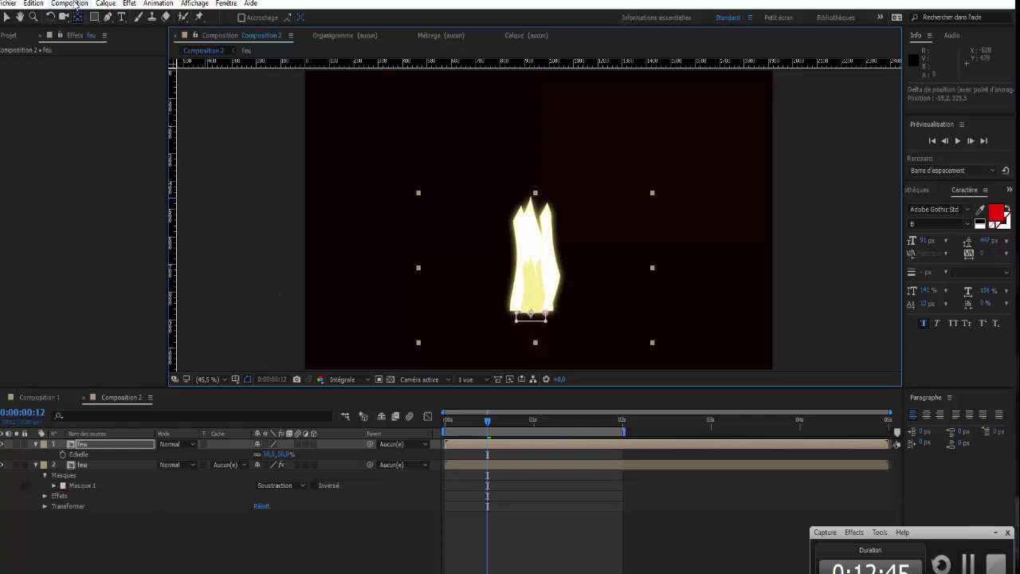
# - Apply the Gamme des dégradés effect to the small inner flame
pyautogui.click(130, 4)
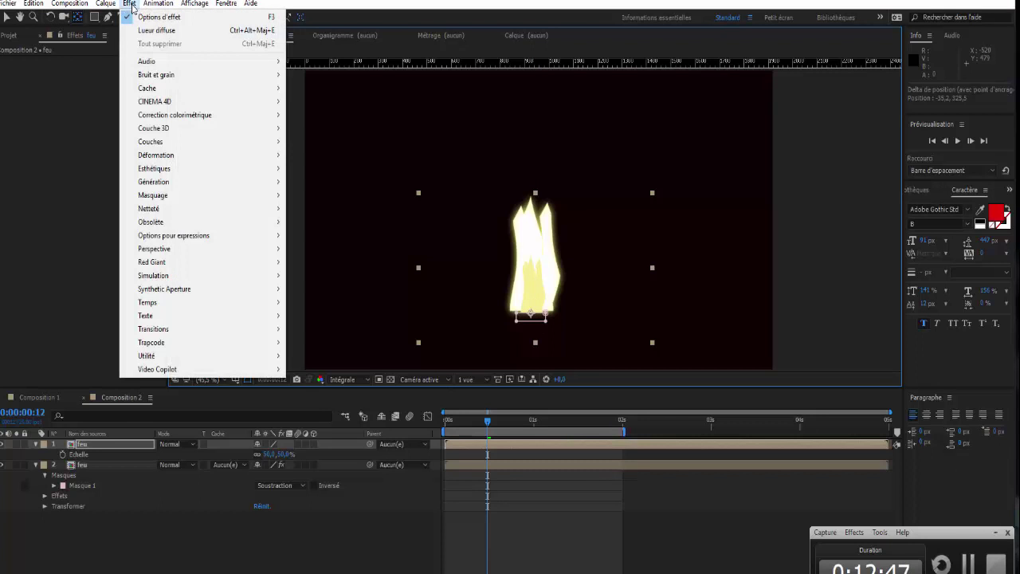
pyautogui.moveTo(179, 166)
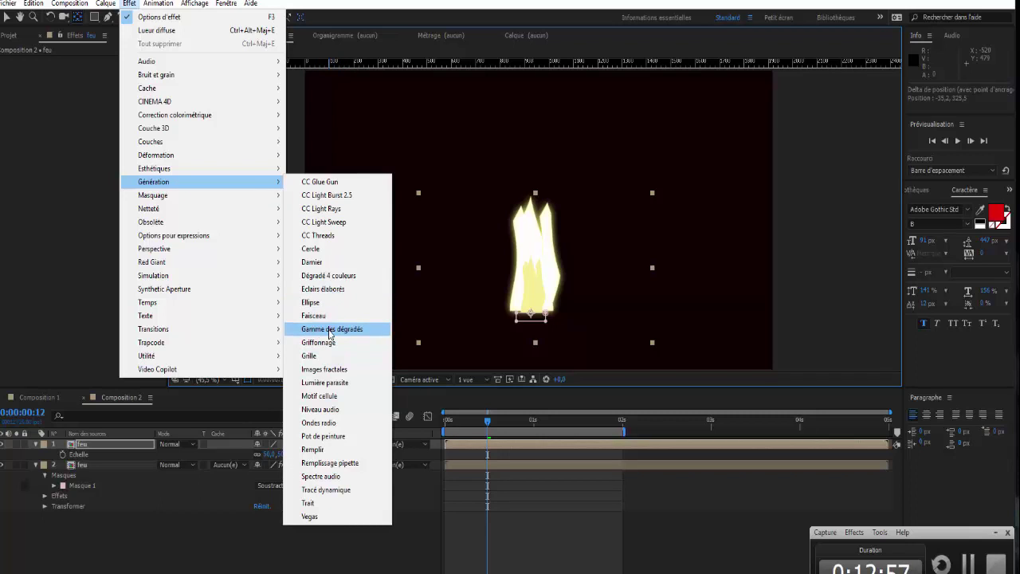
pyautogui.click(330, 330)
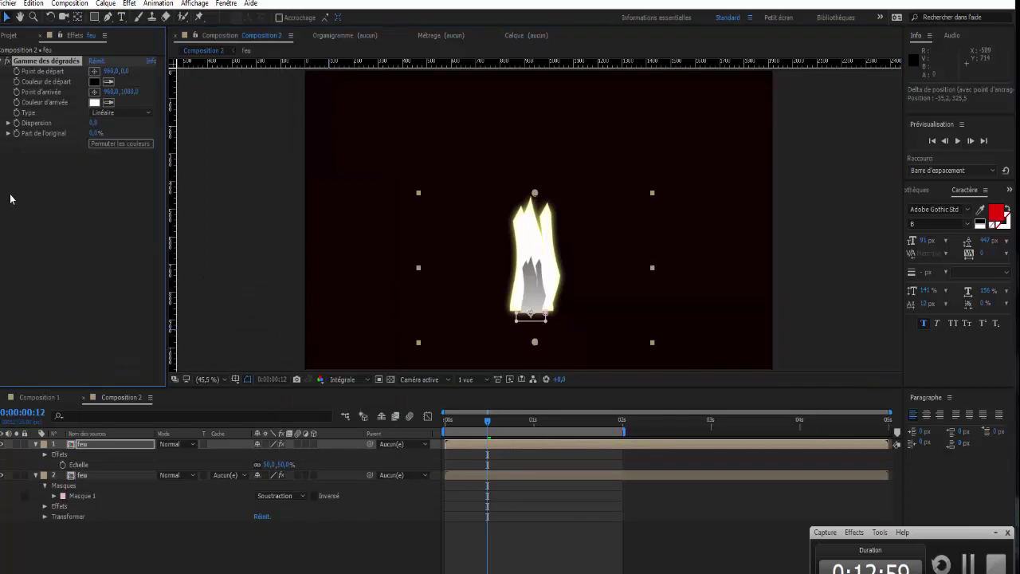
# - Set the gradient's start colour to red and its end colour to orange (BE7A2A)
pyautogui.click(94, 81)
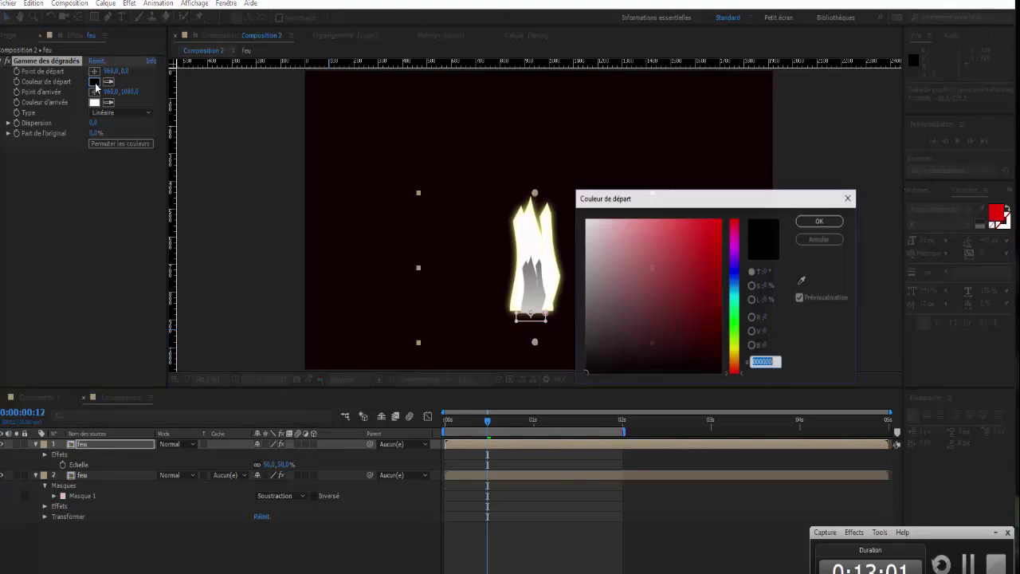
pyautogui.click(709, 231)
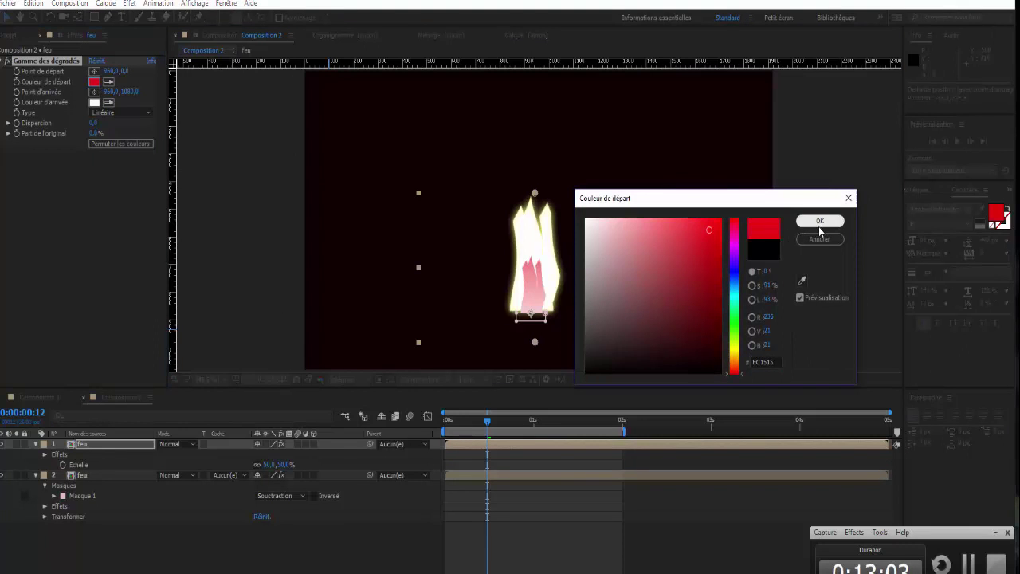
pyautogui.click(820, 221)
pyautogui.click(94, 102)
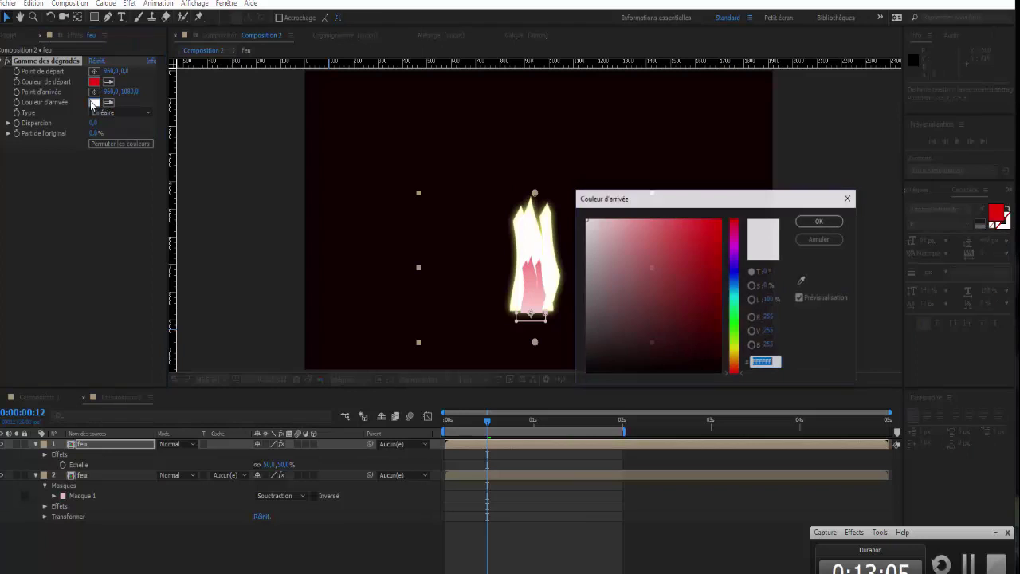
pyautogui.click(734, 360)
pyautogui.click(707, 245)
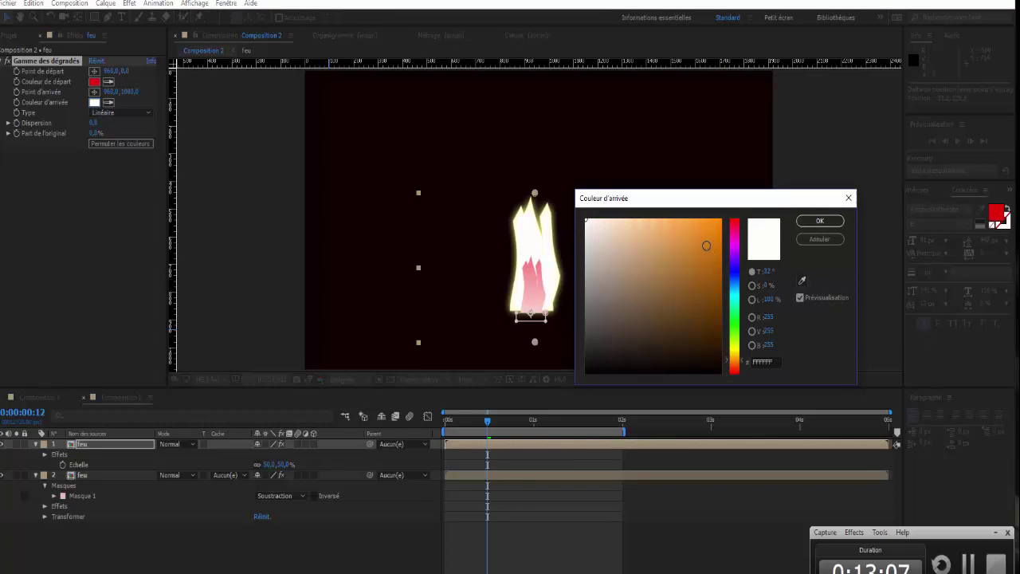
pyautogui.click(691, 258)
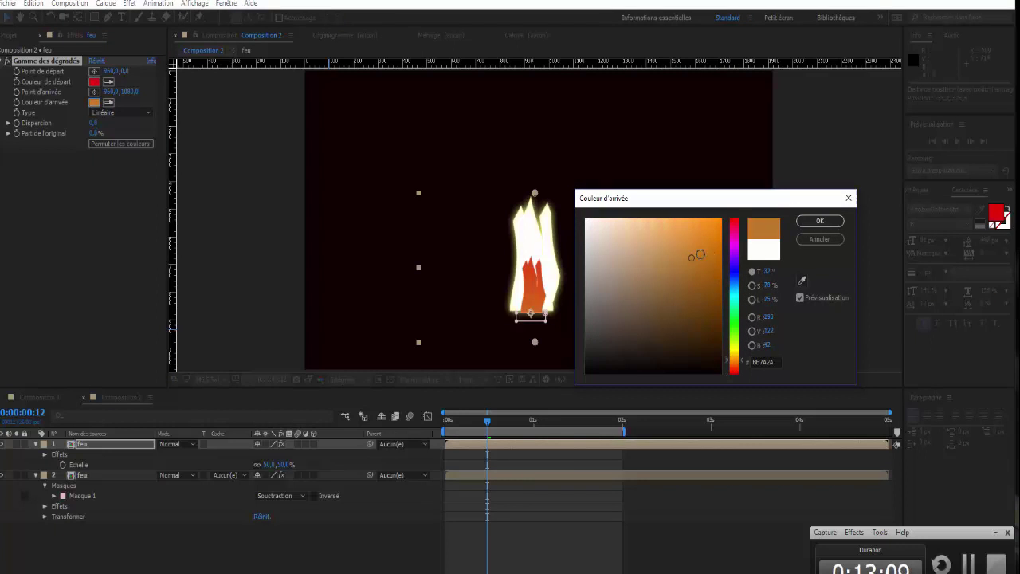
pyautogui.click(820, 222)
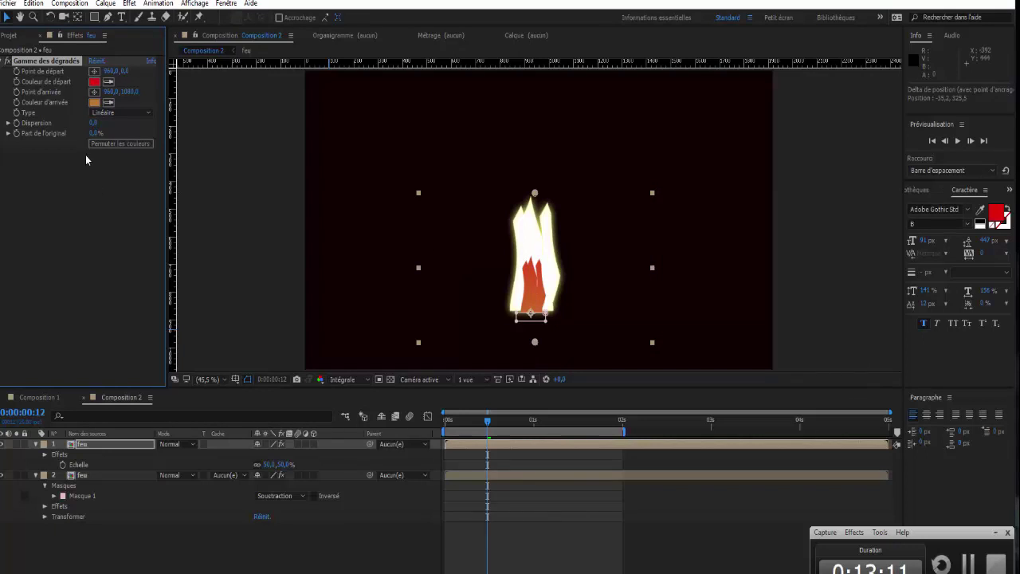
# - Place the gradient start point mid-flame and the end point near the flame's base
pyautogui.click(94, 72)
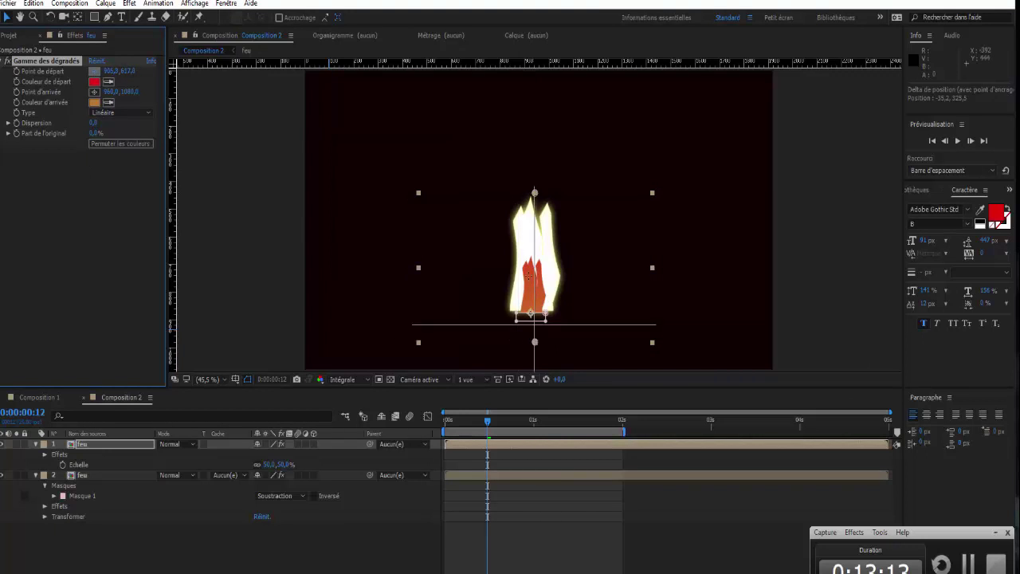
pyautogui.click(533, 282)
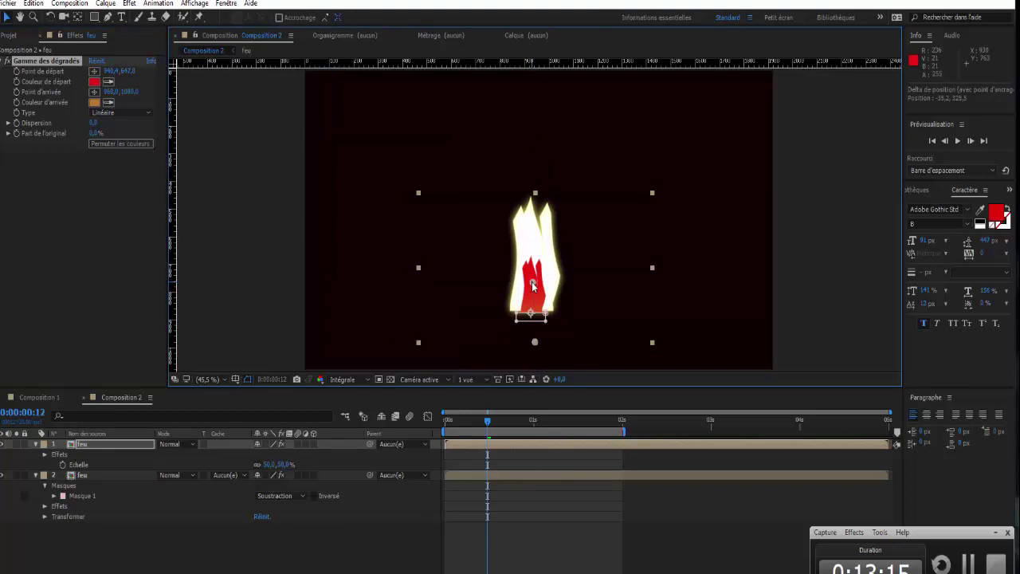
pyautogui.click(94, 92)
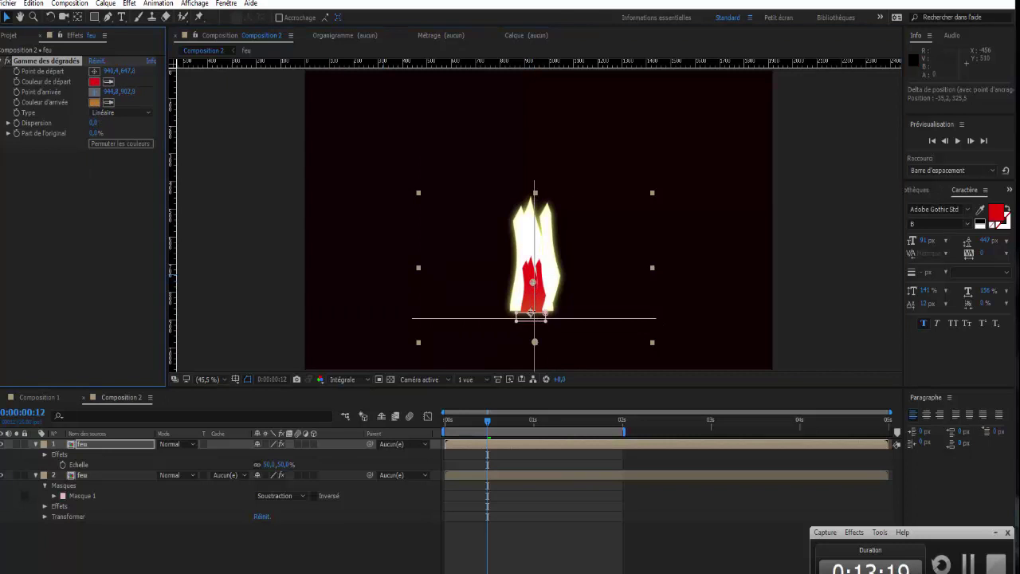
pyautogui.click(533, 306)
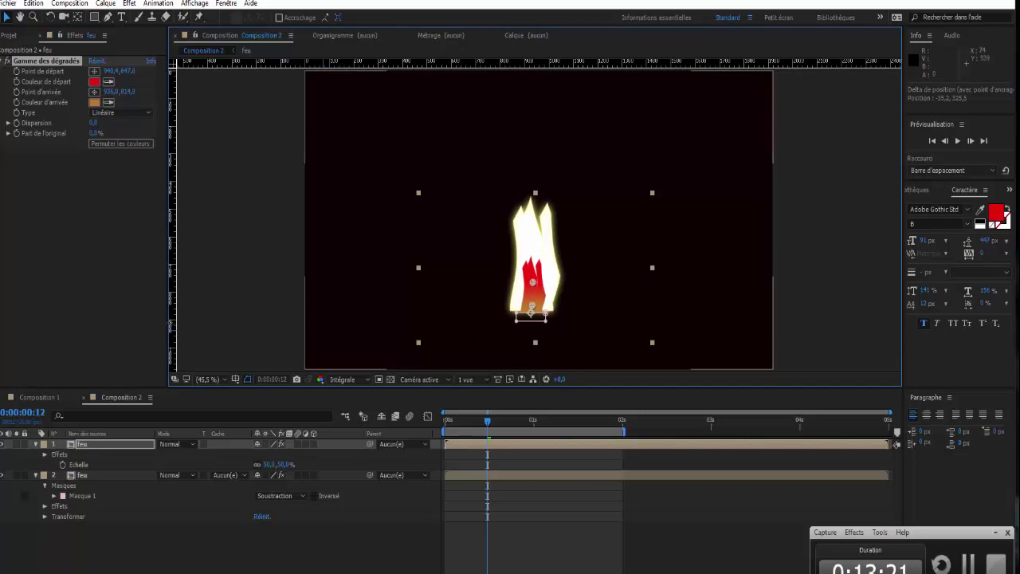
pyautogui.click(89, 284)
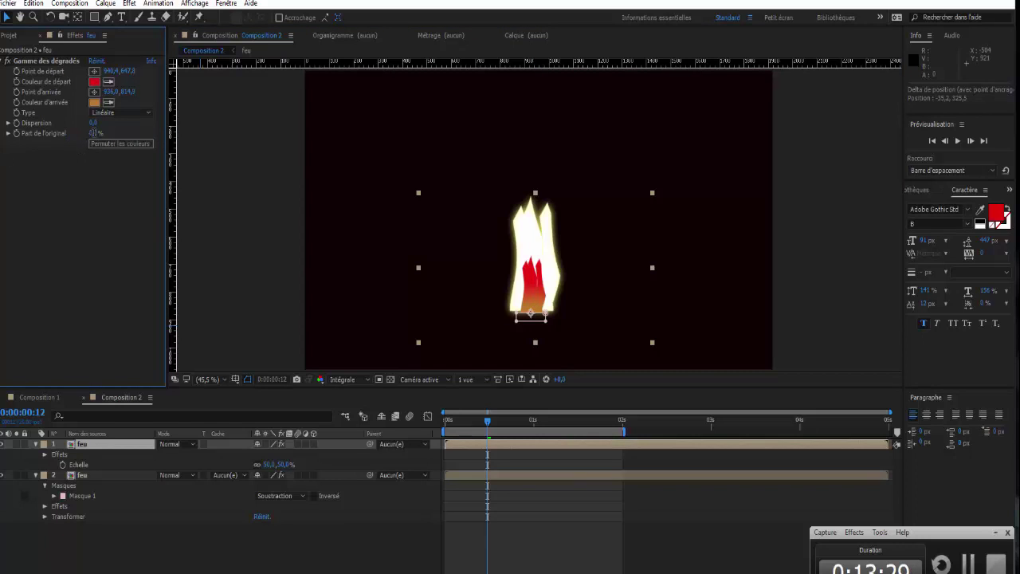
# - Set Part de l'original to 30% to soften the ramp, then preview the flame animation
pyautogui.click(94, 133)
pyautogui.write('20')
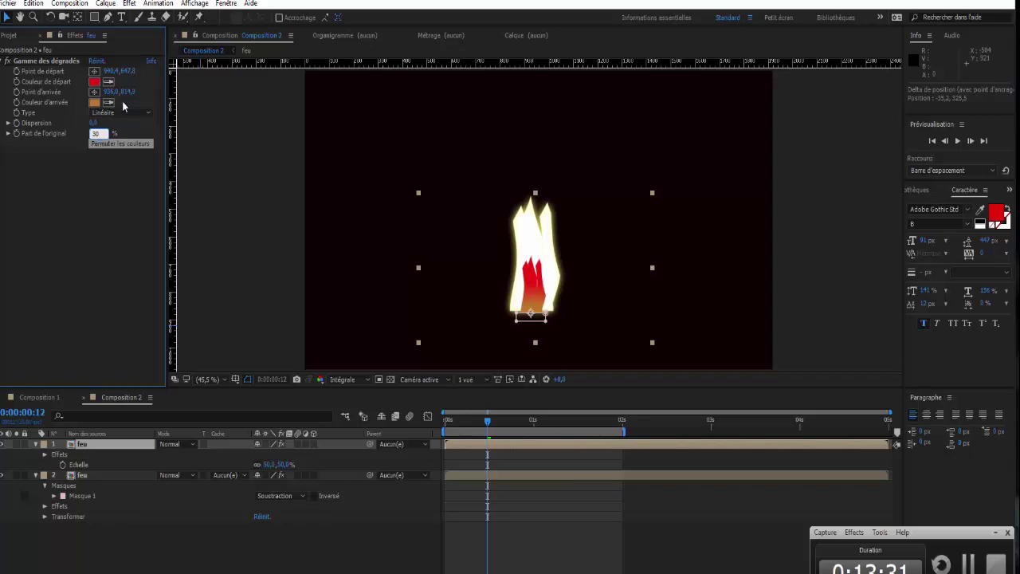
pyautogui.click(75, 269)
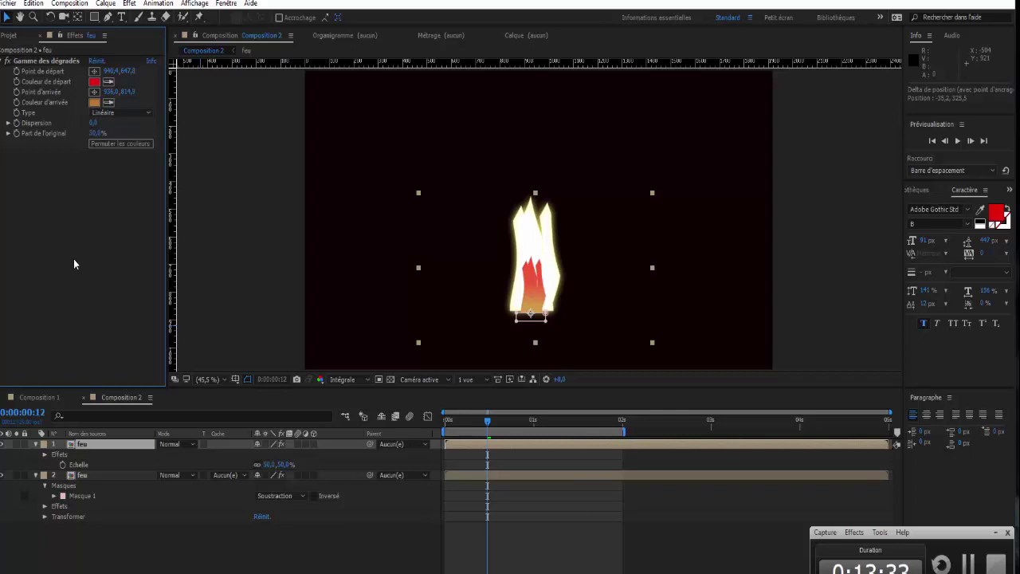
pyautogui.click(215, 557)
pyautogui.press('space')
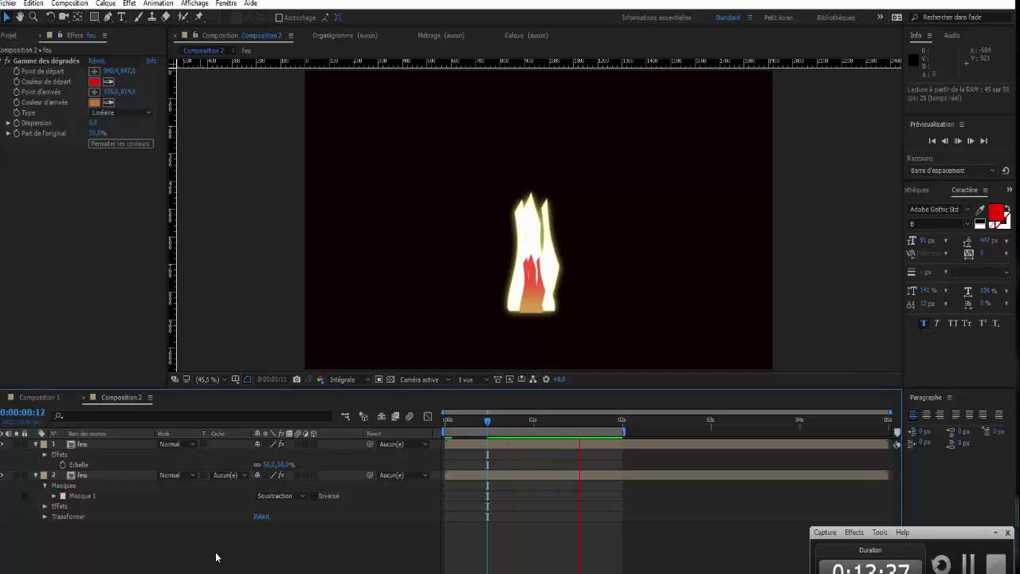